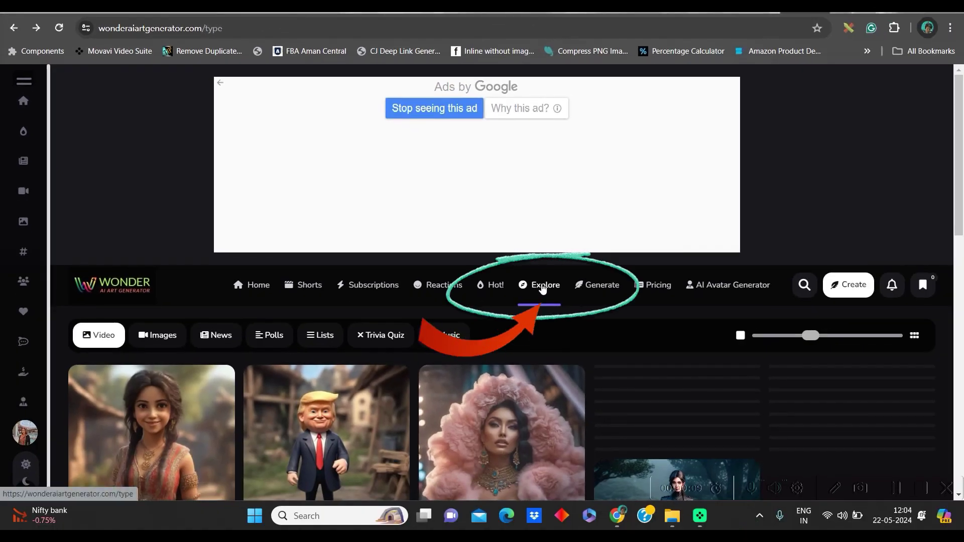
Step: Search Wonder AI's creations for 'Messi' and browse the cute miniature Messi results
click(542, 289)
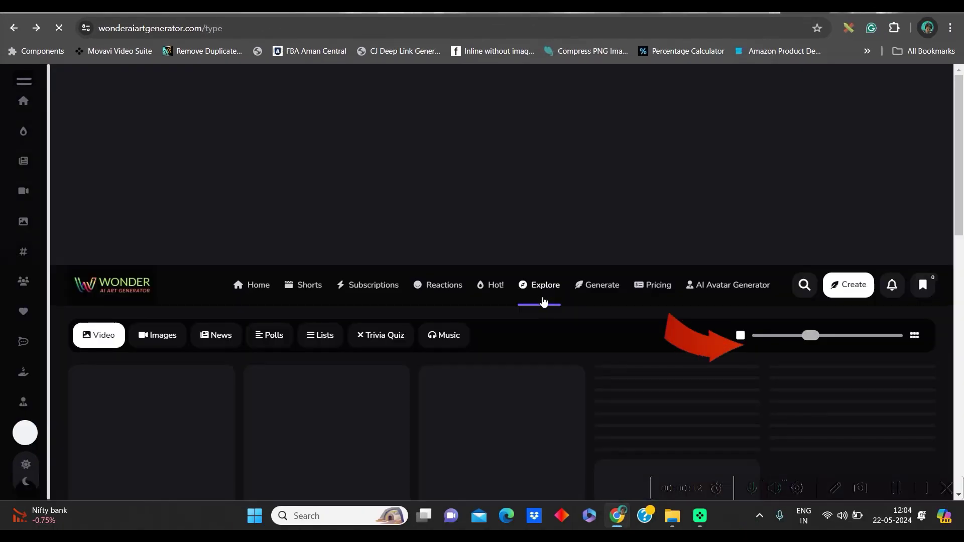
click(805, 285)
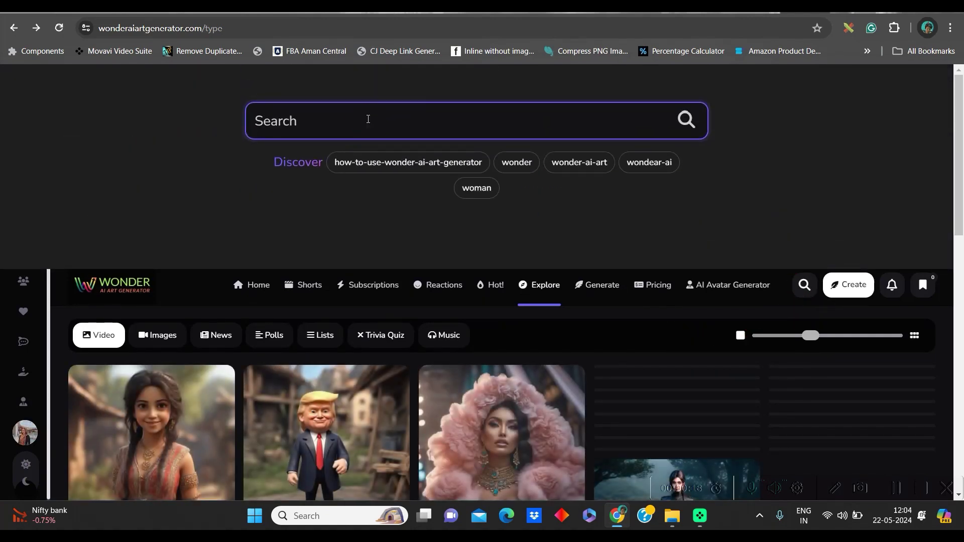
text(Messi)
key(Return)
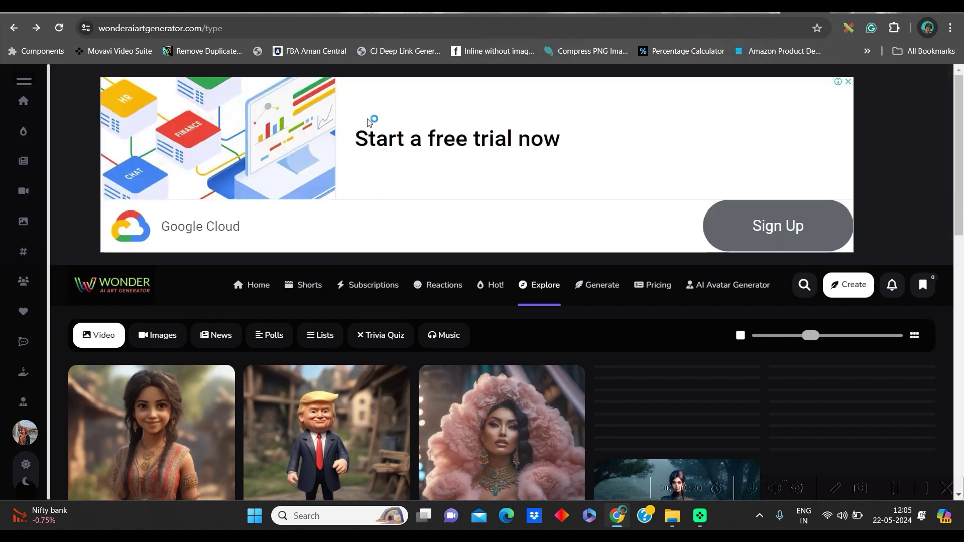
scroll(544, 348, down, 3)
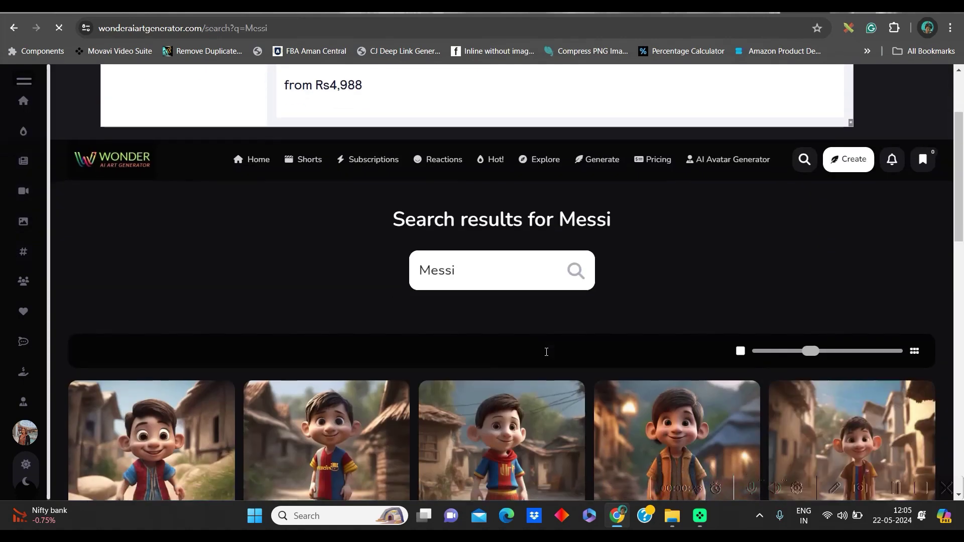
scroll(488, 331, down, 1)
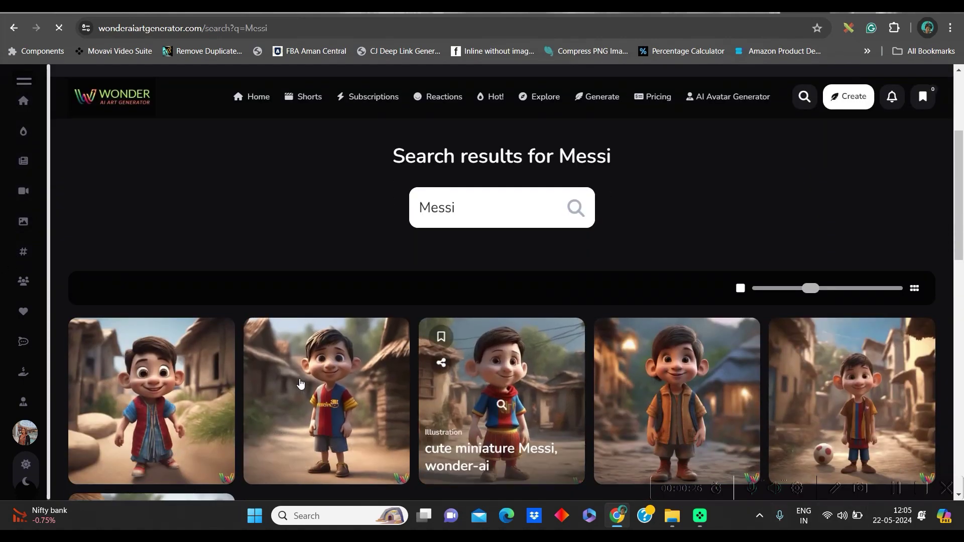
scroll(904, 417, down, 2)
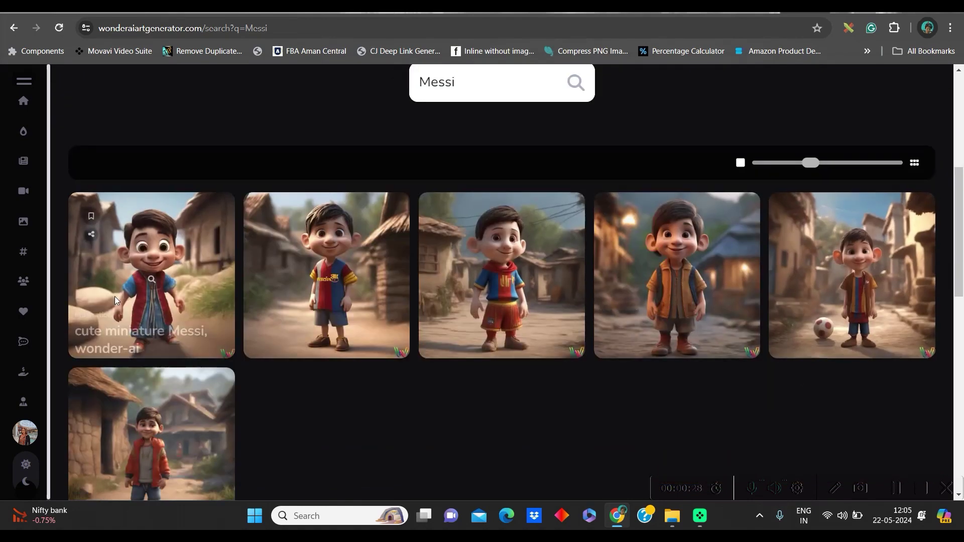
Step: Open the cute miniature Messi post and download its second image
click(504, 237)
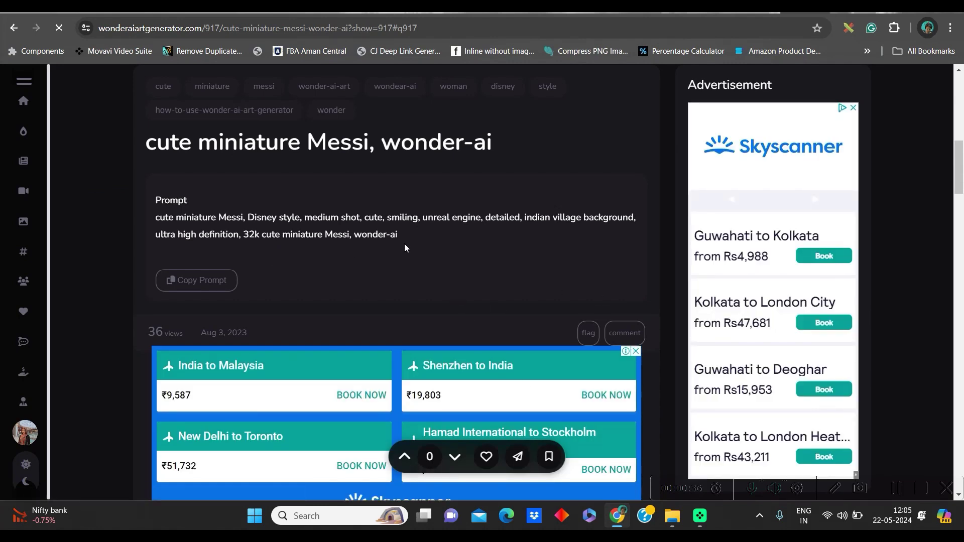
drag(405, 243, 152, 206)
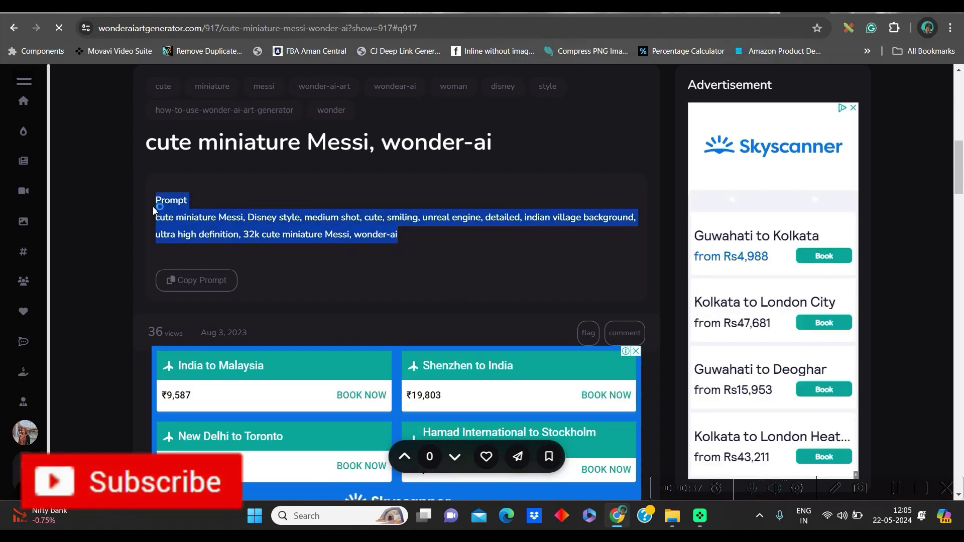
click(436, 276)
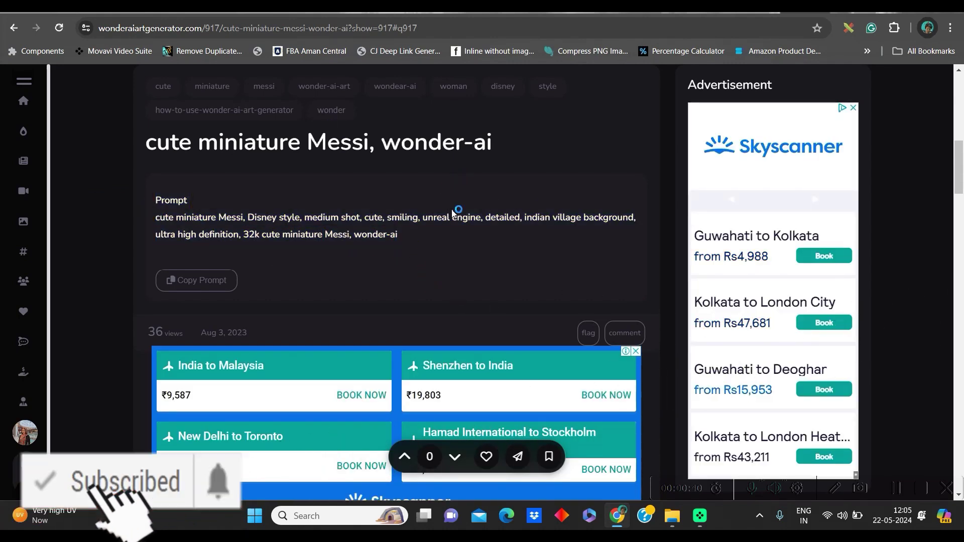
scroll(405, 201, down, 7)
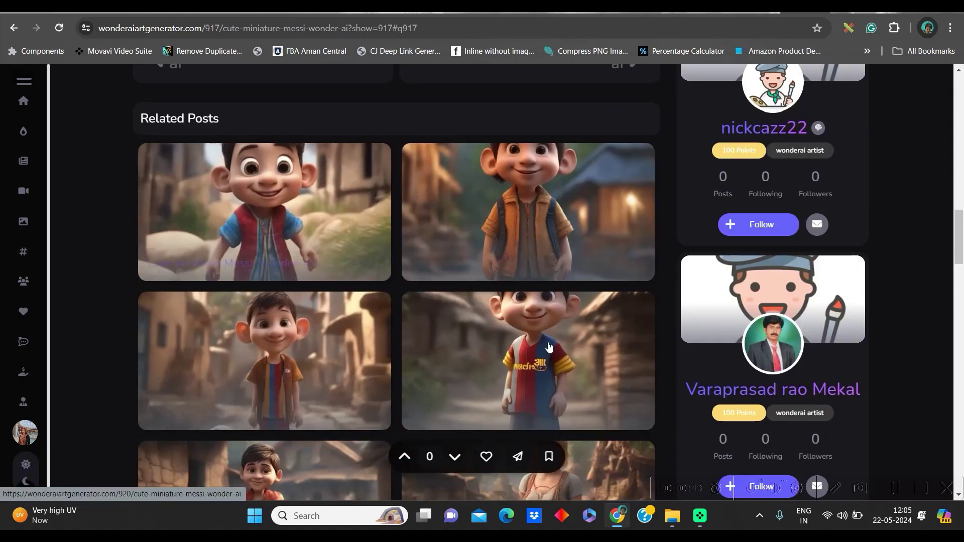
click(366, 458)
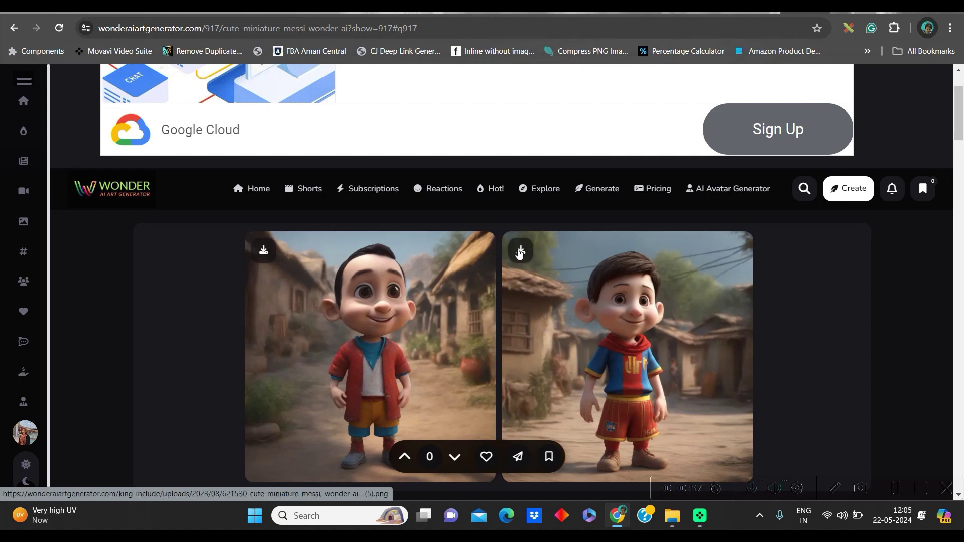
click(520, 253)
Step: Copy the Messi post's generation prompt
scroll(659, 306, down, 10)
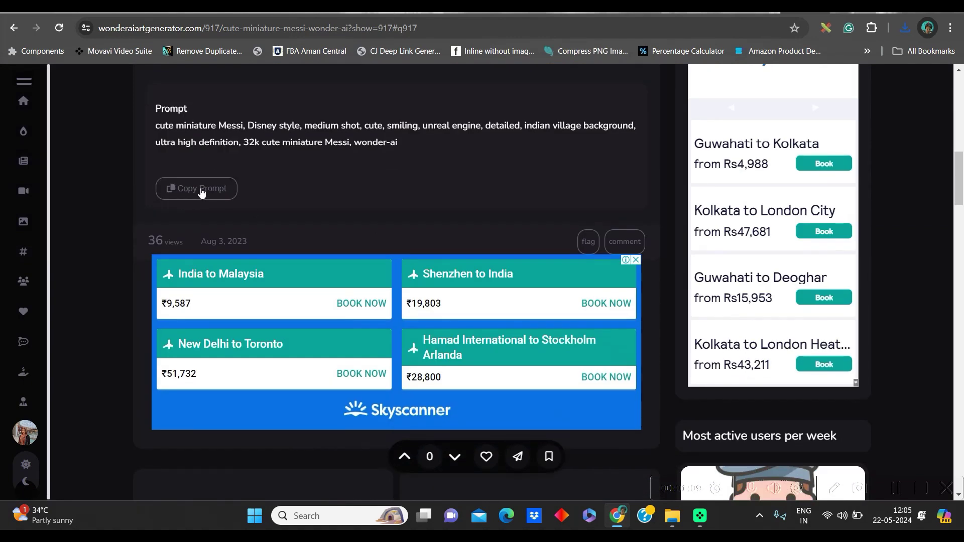
click(202, 193)
scroll(629, 208, up, 10)
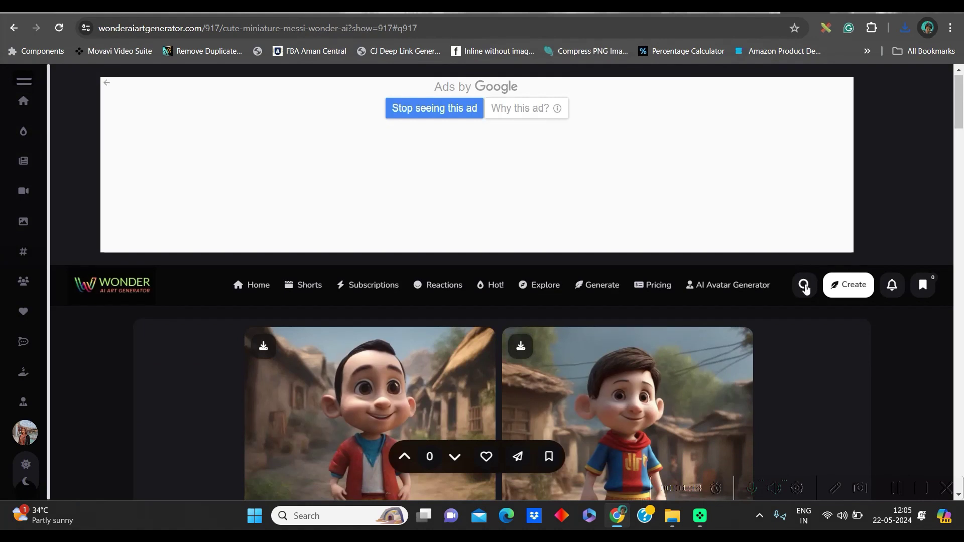
Step: Search Wonder AI for 'Maradona' artworks, which returns no results
click(804, 286)
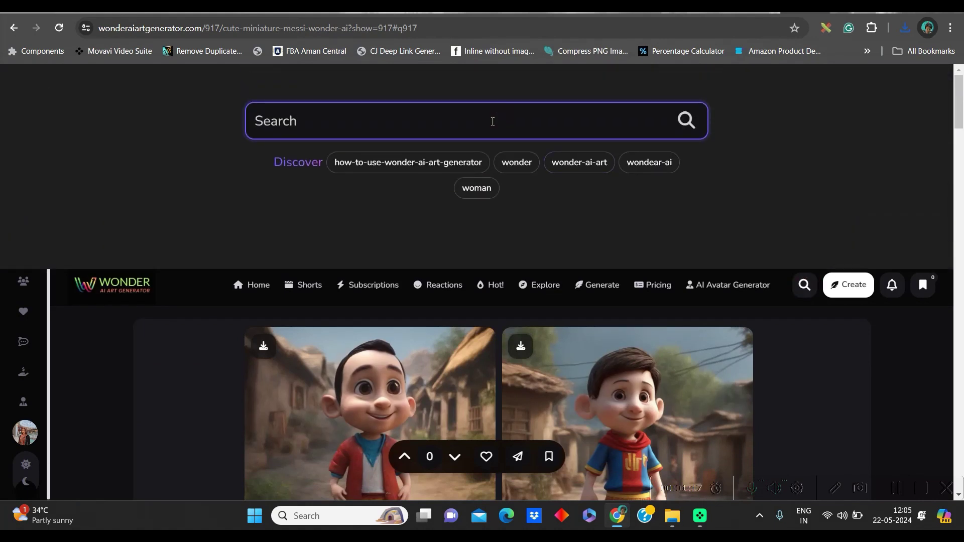
text(Maradona)
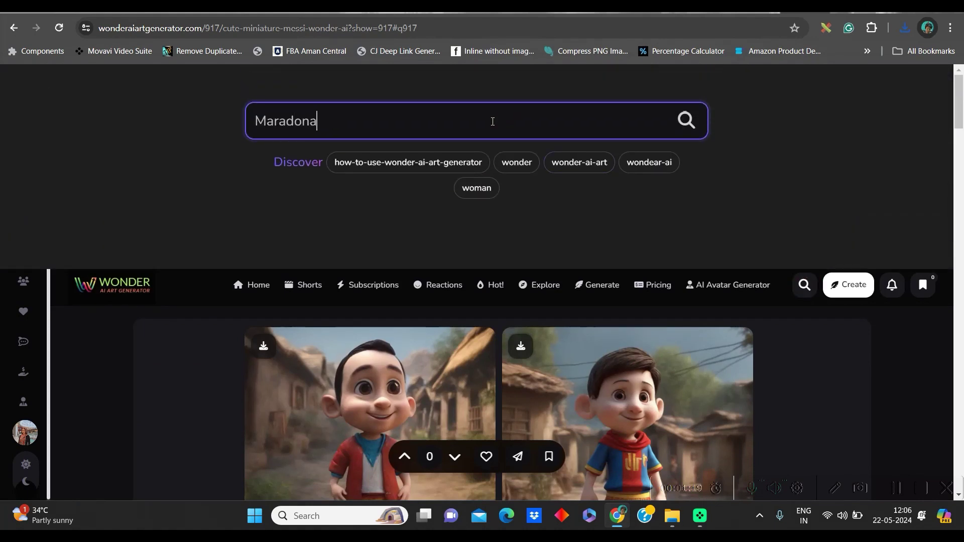
click(678, 122)
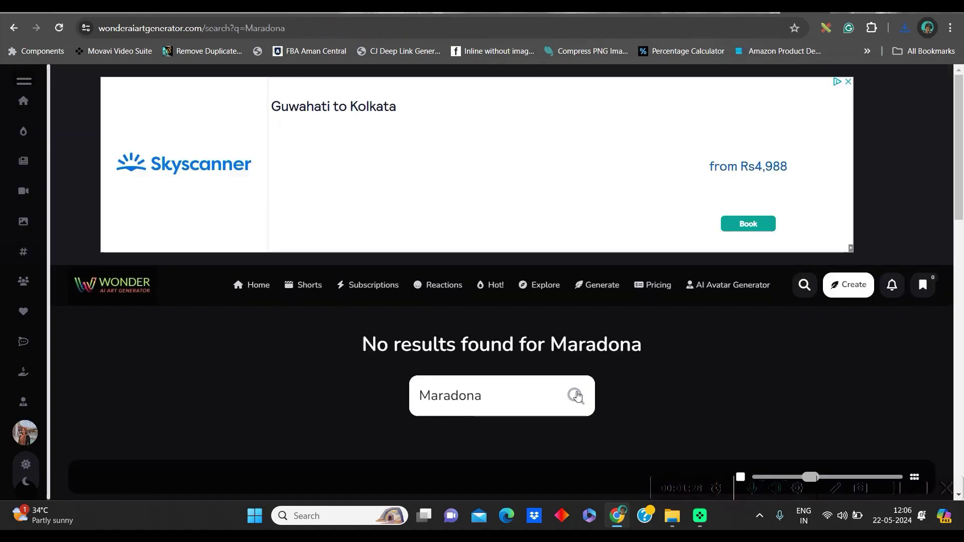
scroll(491, 306, down, 2)
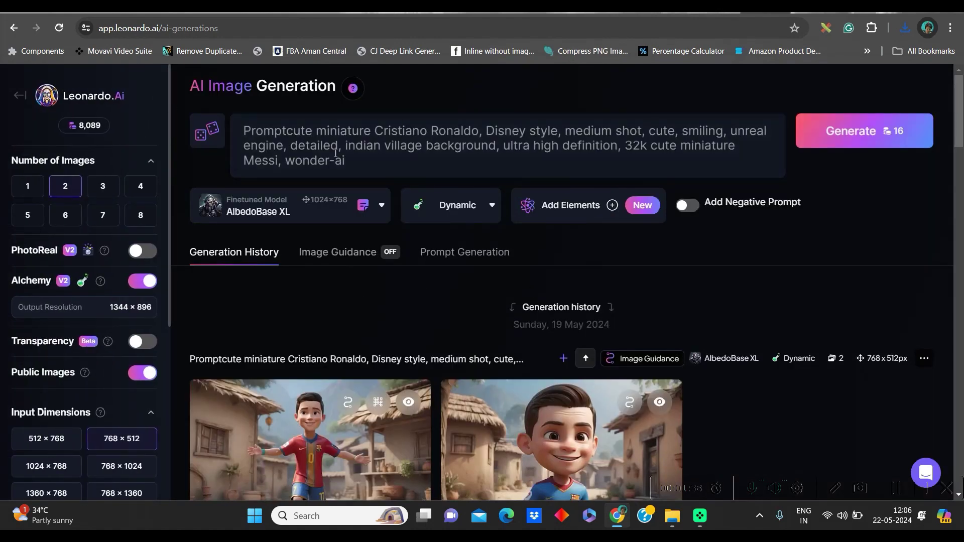
drag(363, 162, 258, 146)
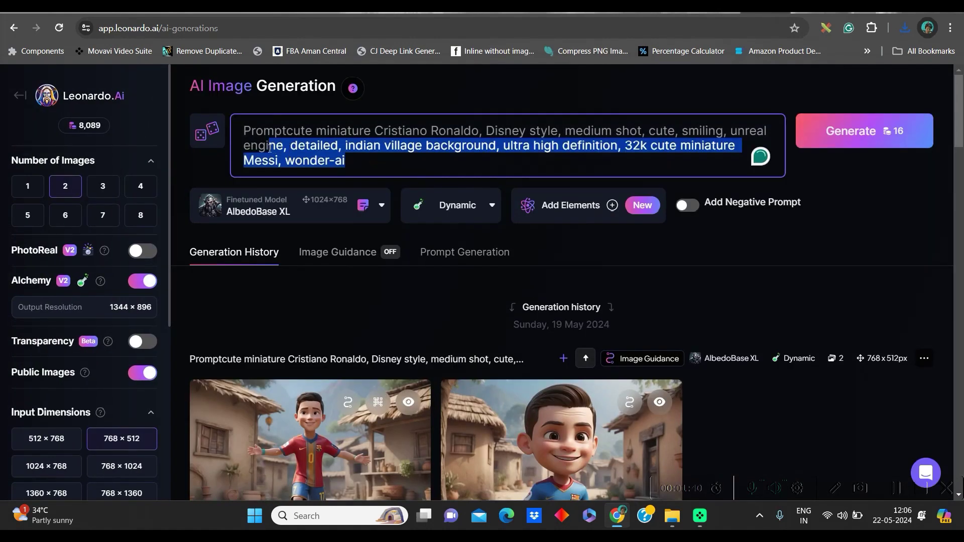
click(83, 101)
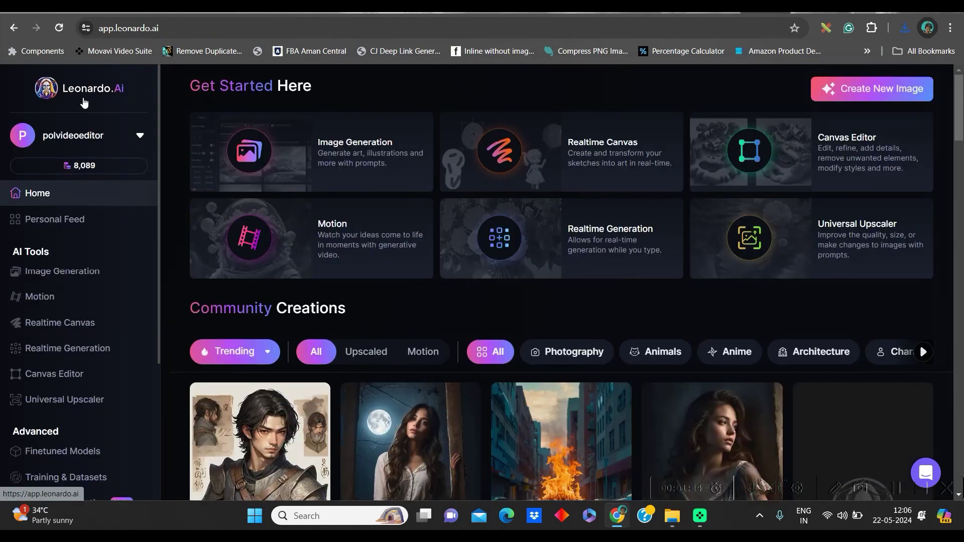
click(67, 277)
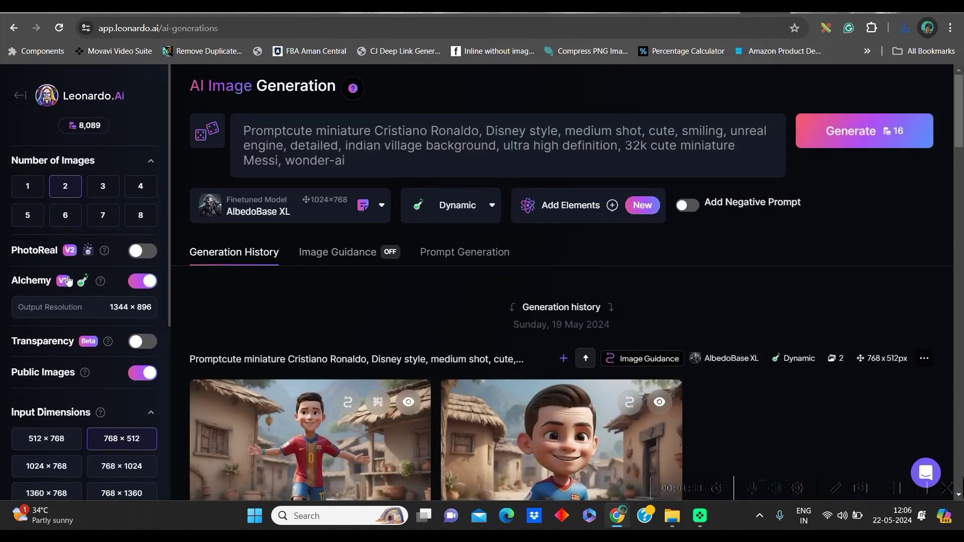
drag(345, 160, 171, 129)
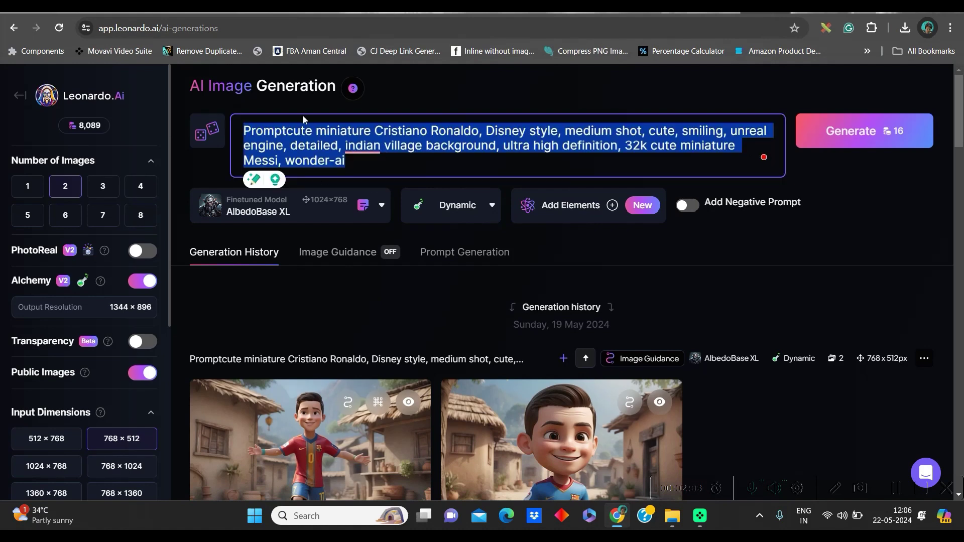
Step: Paste the copied Messi prompt into Leonardo.Ai and replace 'Messi' with 'Maradona'
text(Promptcute miniature Messi, Disney style, medium shot, cute, smiling, unreal engine, detailed, indian village background, ultra high definition, 32k cute miniature Messi, wonder-ai)
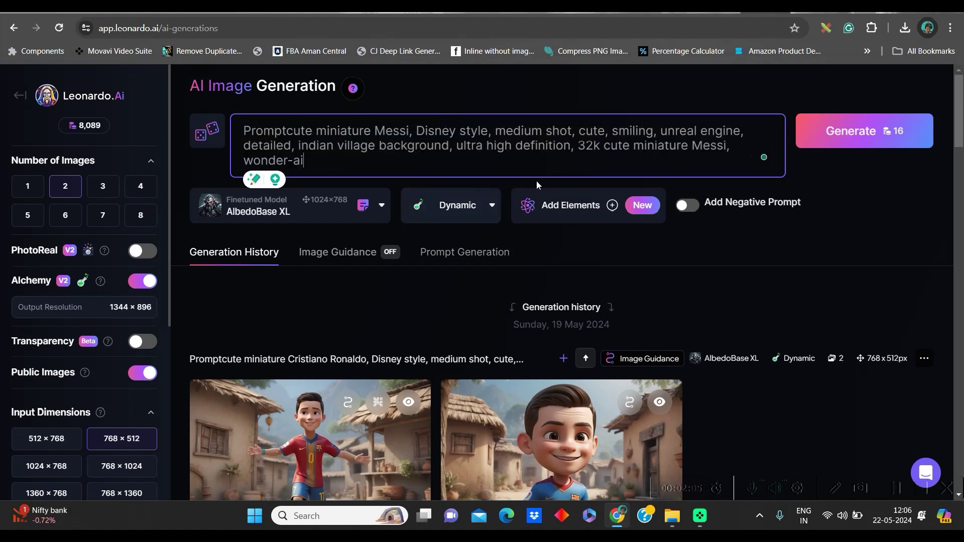
double_click(411, 131)
key(BackSpace)
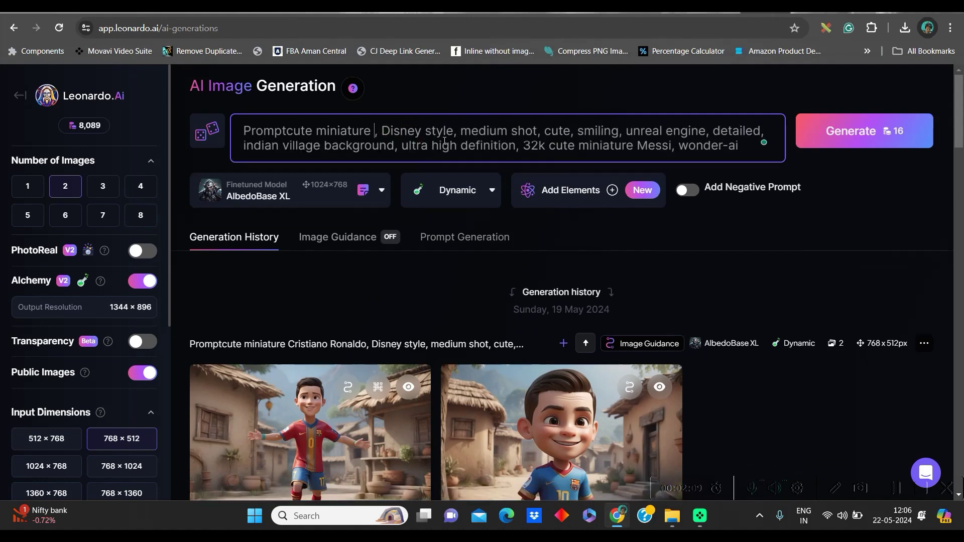
text(Maradona)
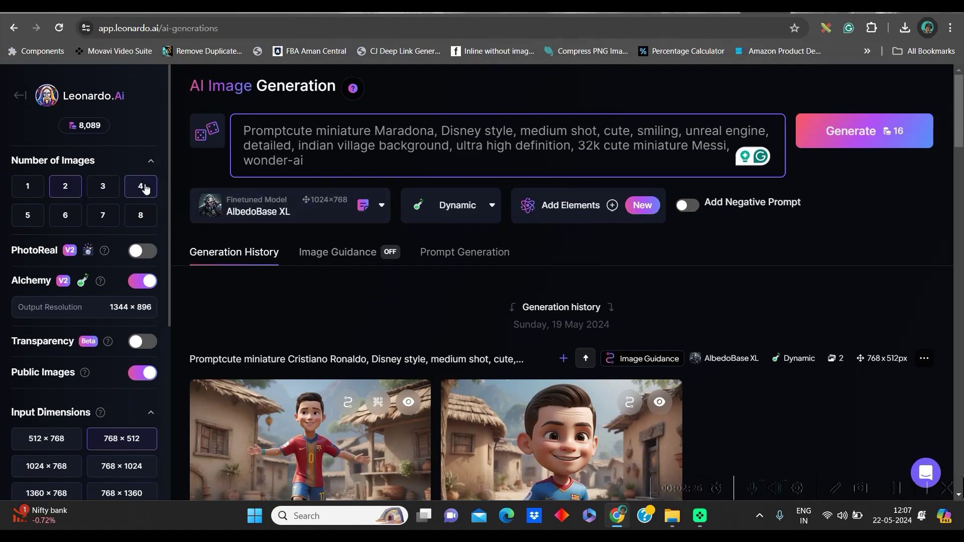
Step: Keep the AlbedoBase XL model and set the image aspect ratio to 16:9 (912 × 512 px)
click(383, 206)
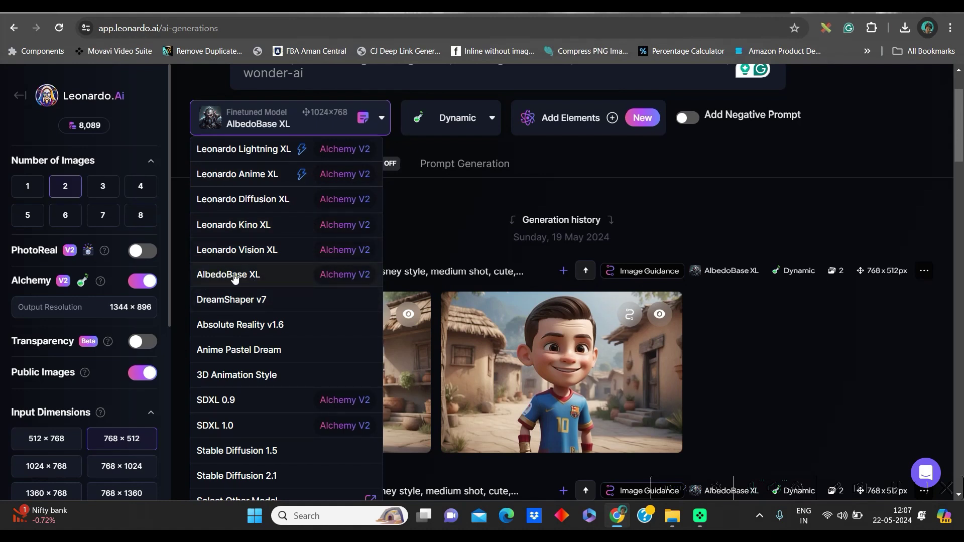
click(305, 273)
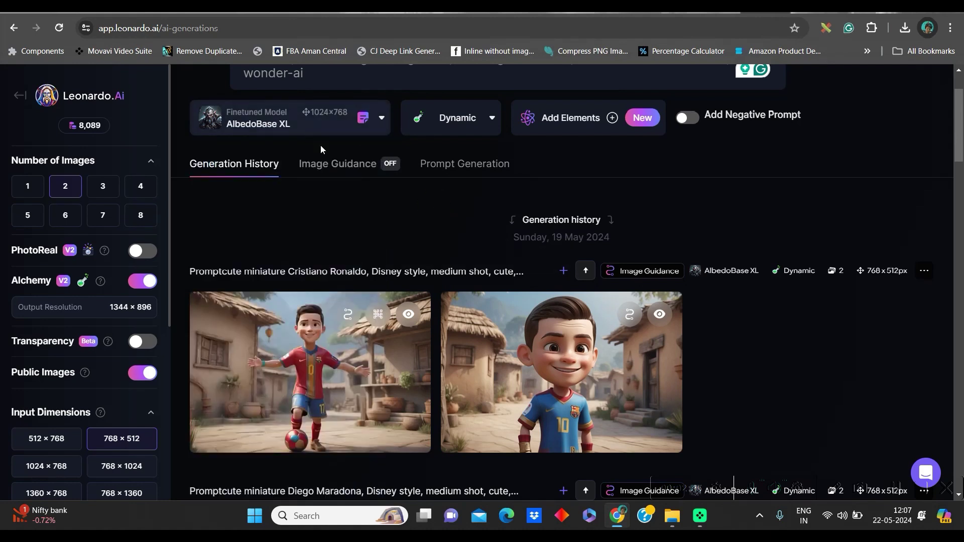
scroll(115, 322, down, 3)
click(126, 362)
scroll(84, 408, down, 2)
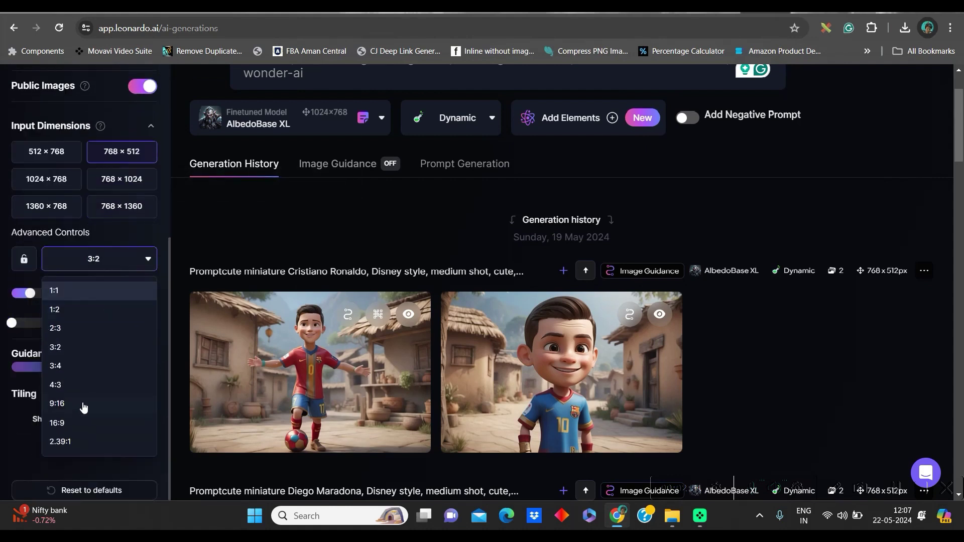
click(65, 425)
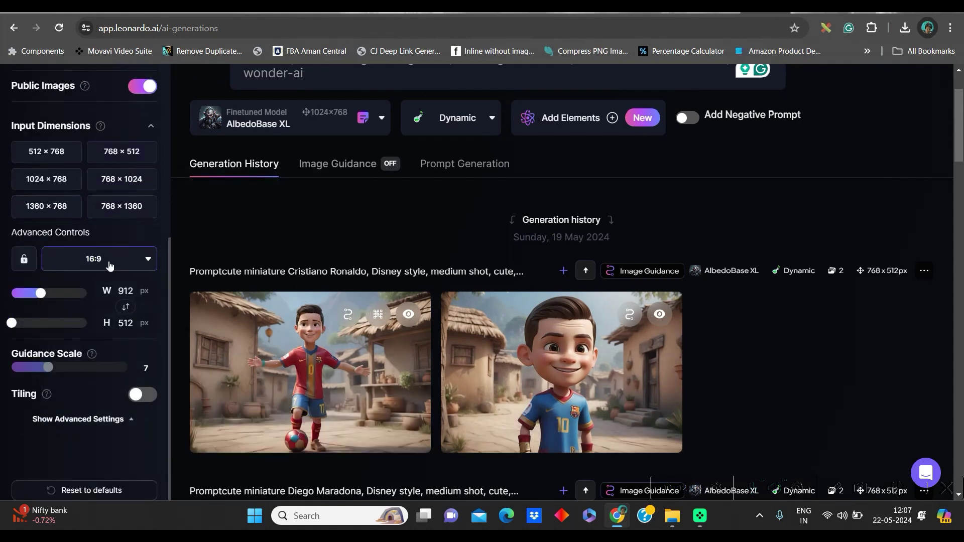
scroll(804, 221, up, 2)
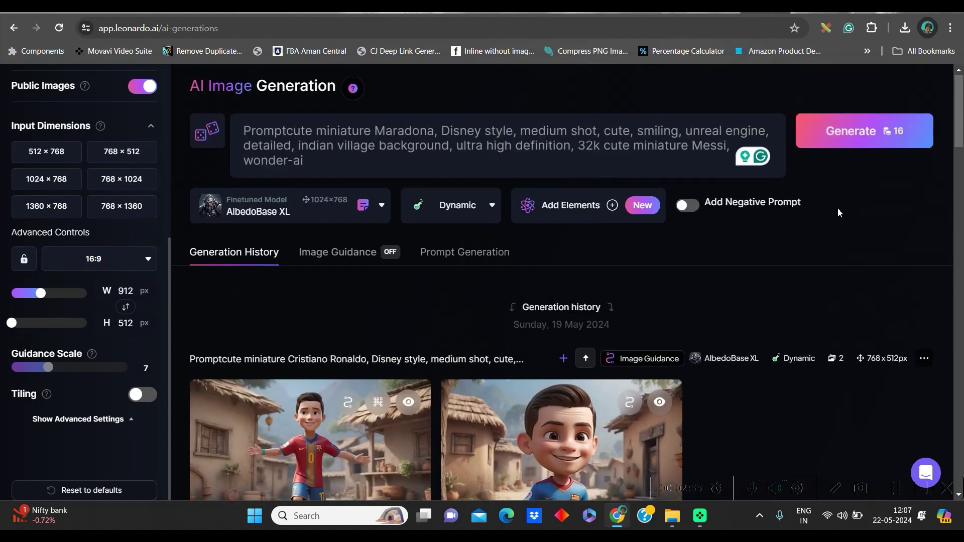
Step: Generate two new 912 × 512 Maradona images from the prompt and review them
click(890, 133)
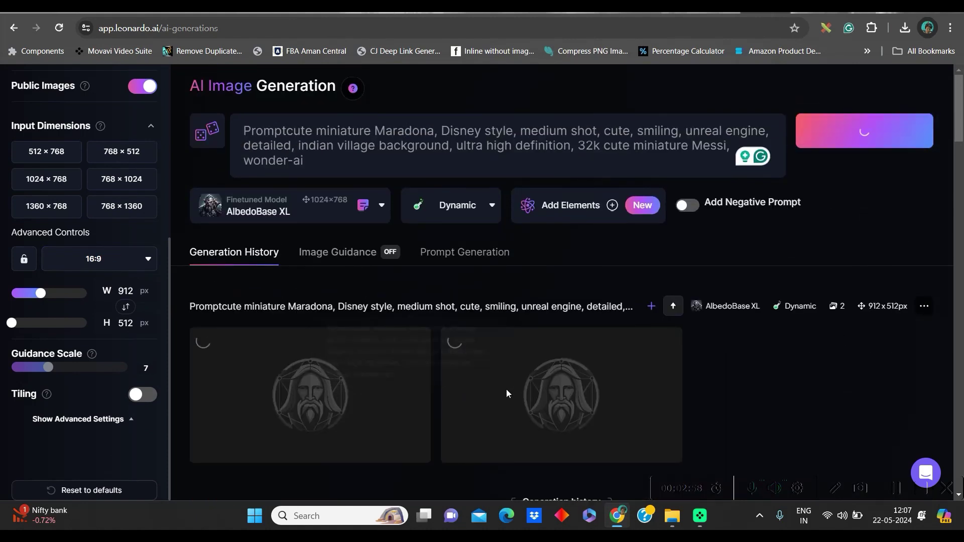
scroll(390, 412, down, 3)
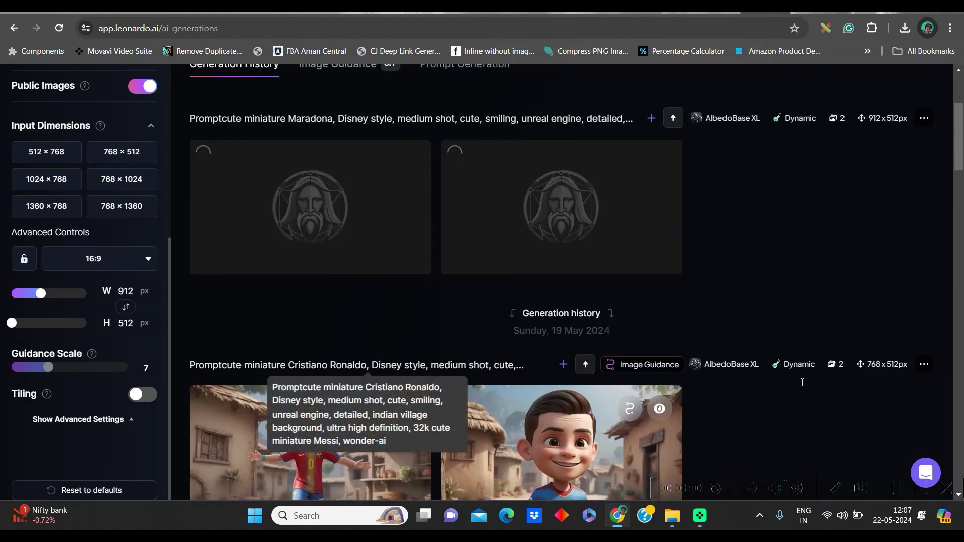
scroll(752, 390, down, 2)
scroll(581, 337, down, 5)
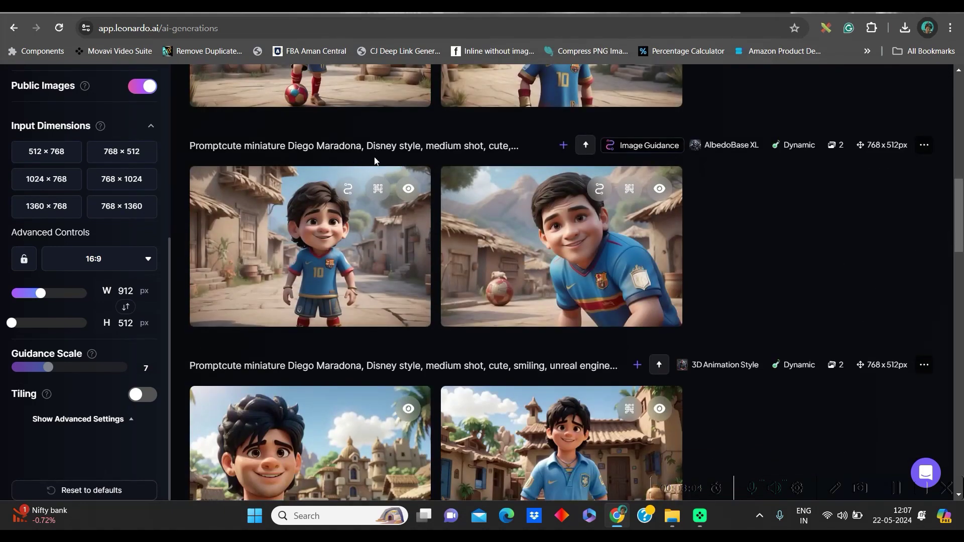
scroll(619, 229, up, 2)
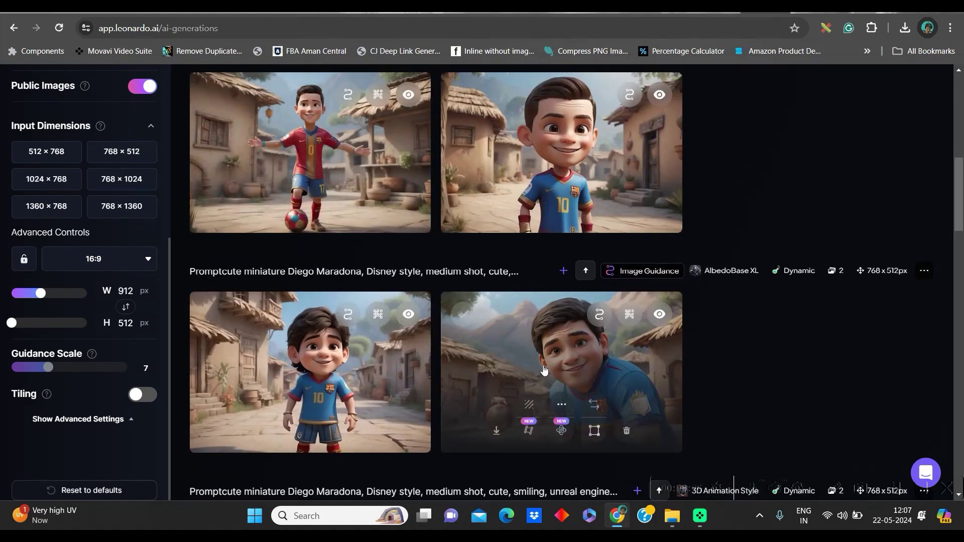
scroll(545, 370, down, 2)
scroll(480, 275, up, 7)
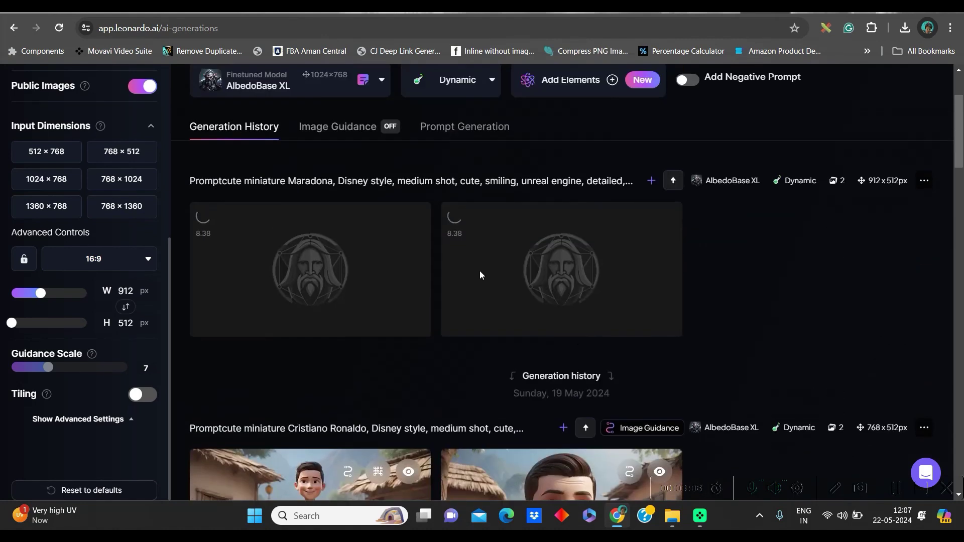
scroll(480, 275, down, 5)
scroll(576, 334, up, 7)
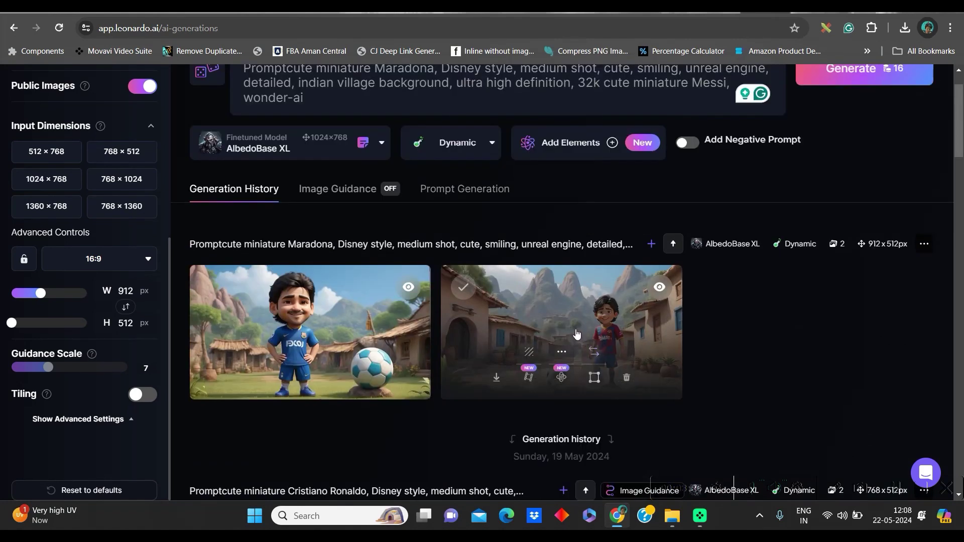
Step: Upscale the boy-beside-the-ball image with Alchemy Smooth Upscale and download it
click(648, 345)
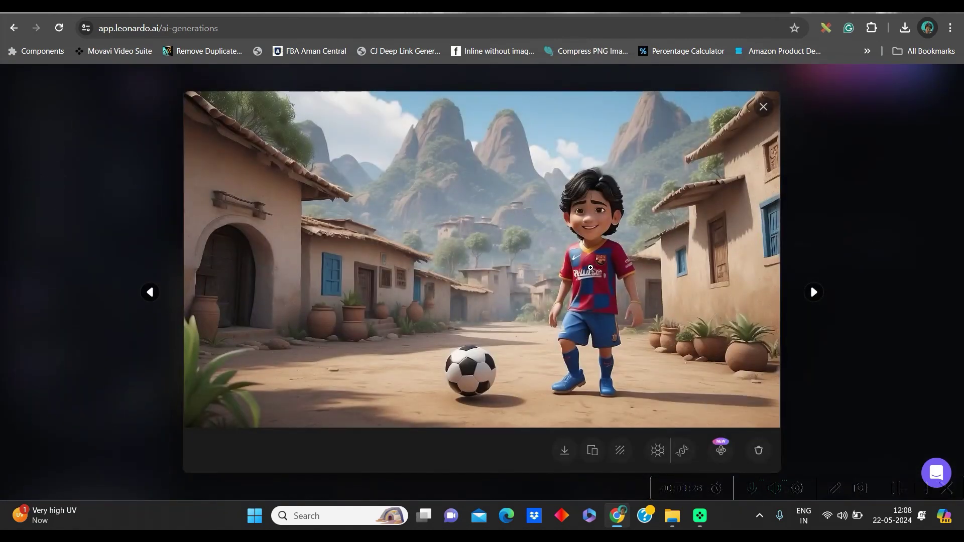
click(660, 454)
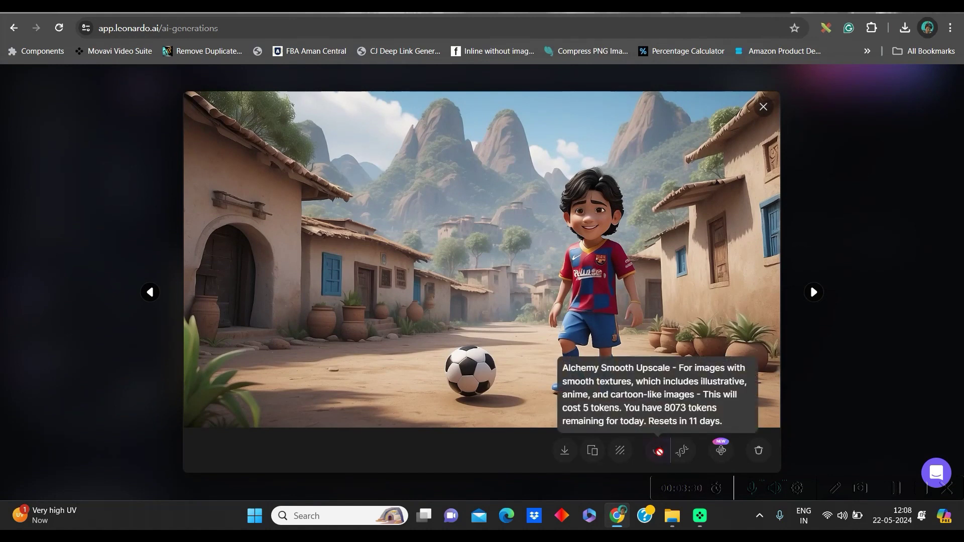
click(565, 450)
click(765, 107)
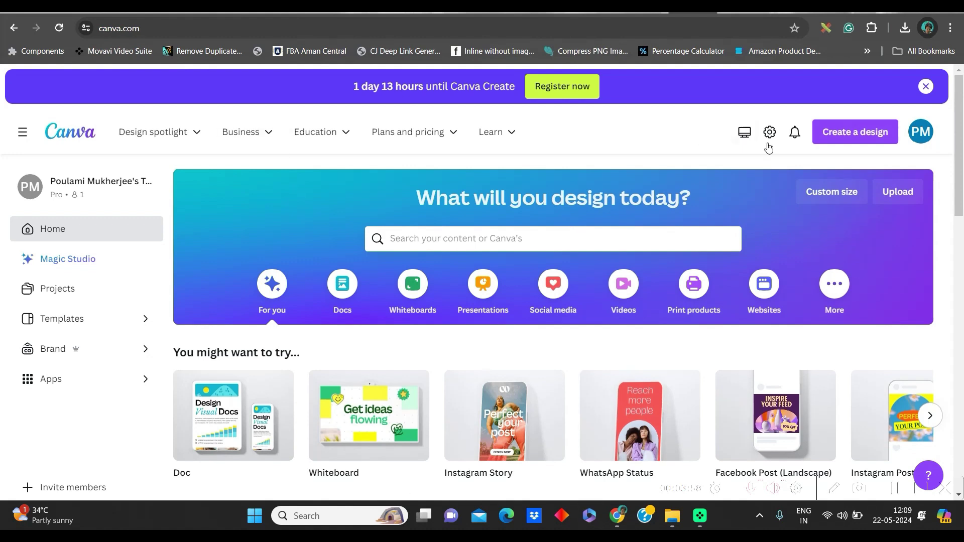
Step: Search Canva design types for 'YouTube Video', then show the Videos templates including blank 1920 × 1080
click(852, 135)
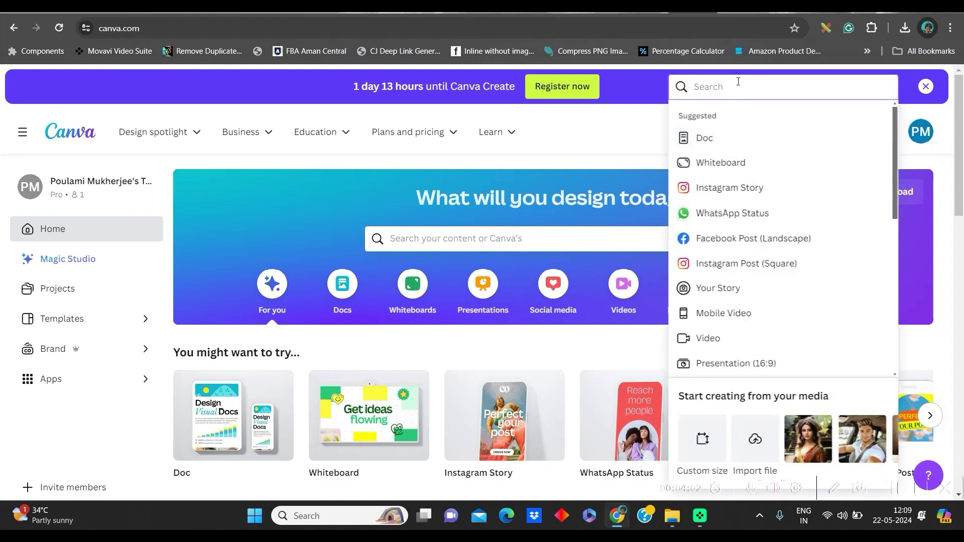
text(YouTube Video)
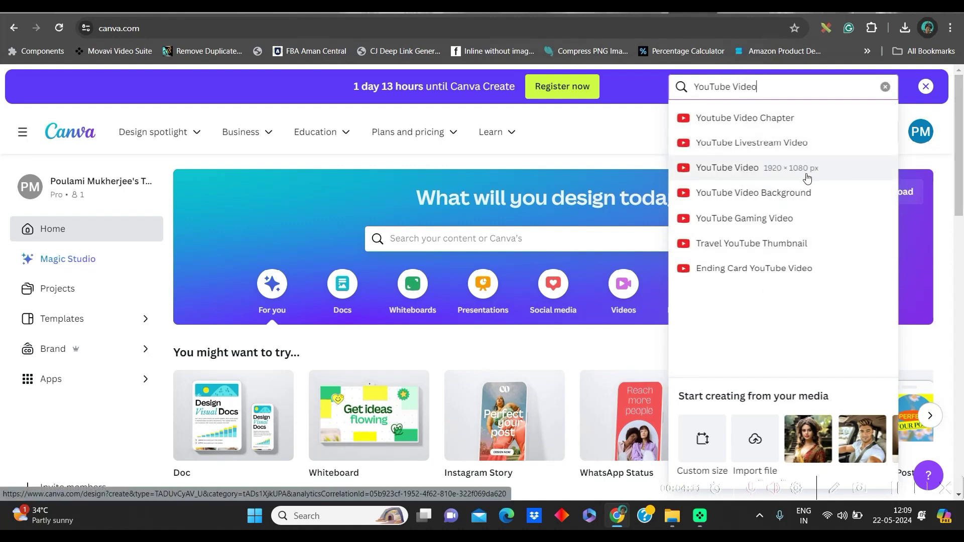
click(666, 307)
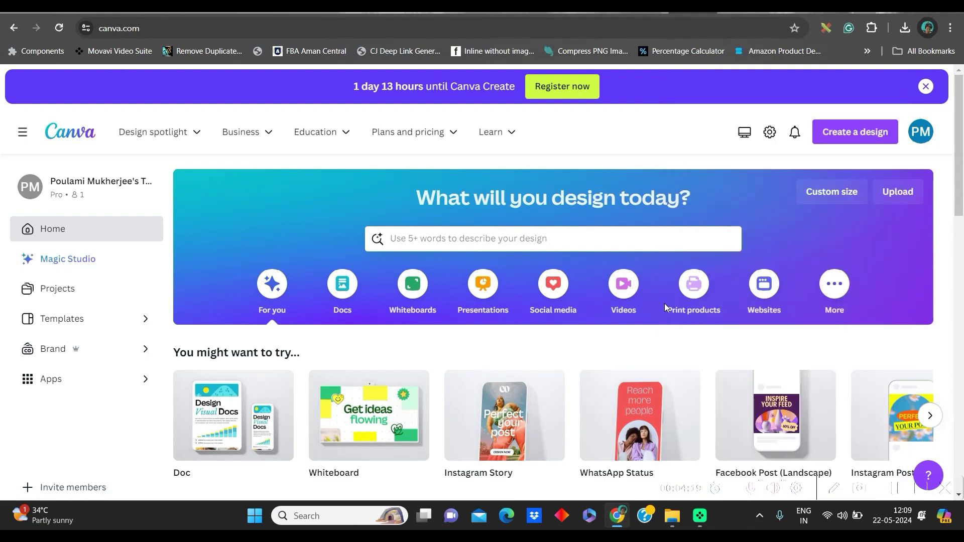
click(624, 286)
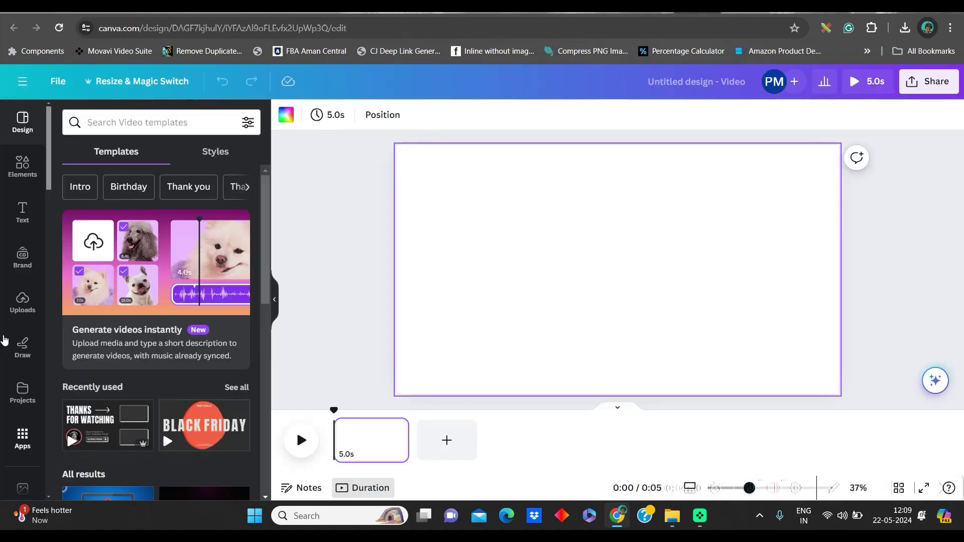
Step: Upload the cute miniature Messi PNG from the E: drive to Canva's Uploads
click(23, 303)
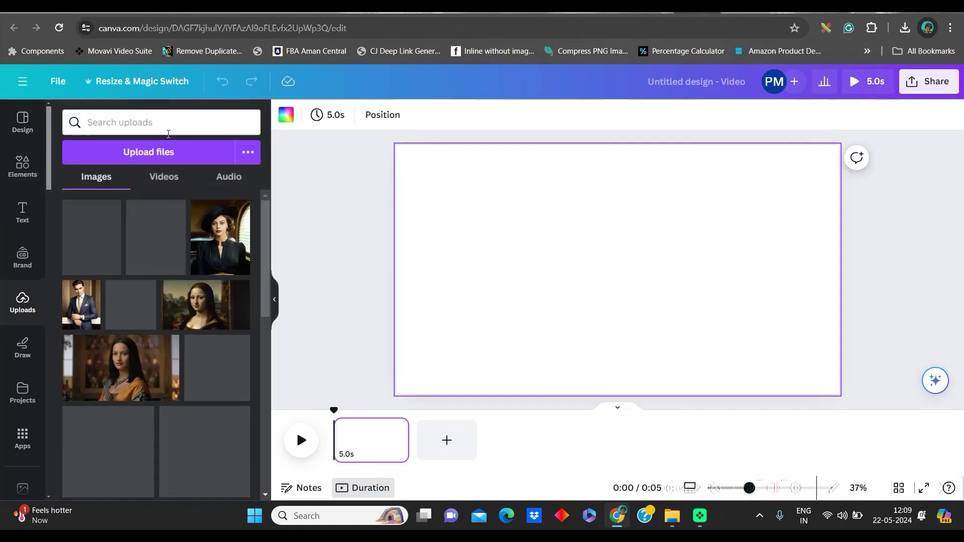
click(165, 151)
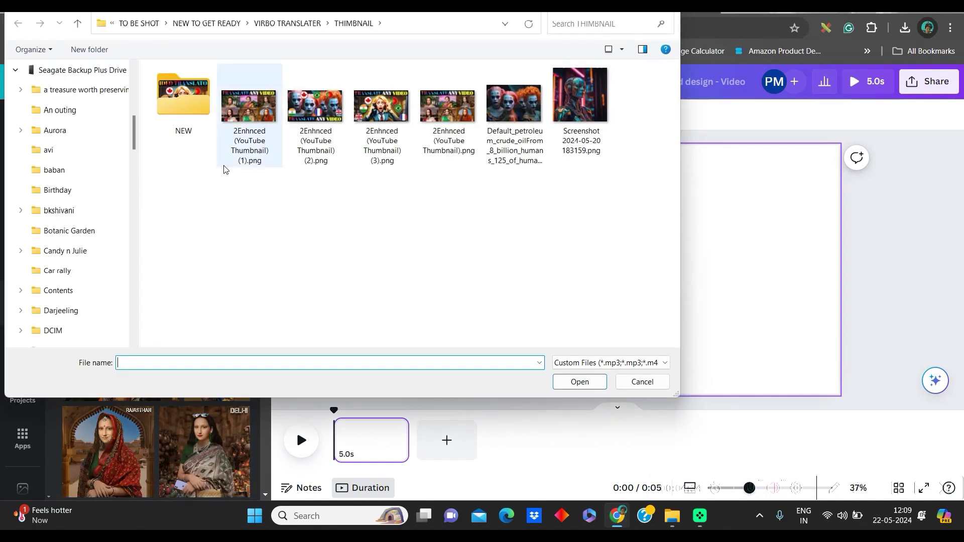
scroll(136, 294, down, 10)
scroll(70, 151, up, 10)
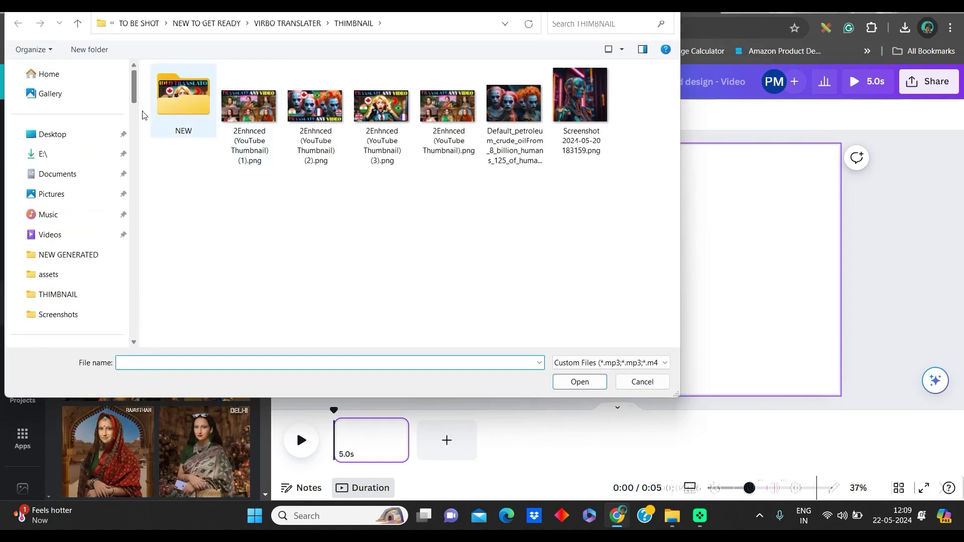
click(83, 153)
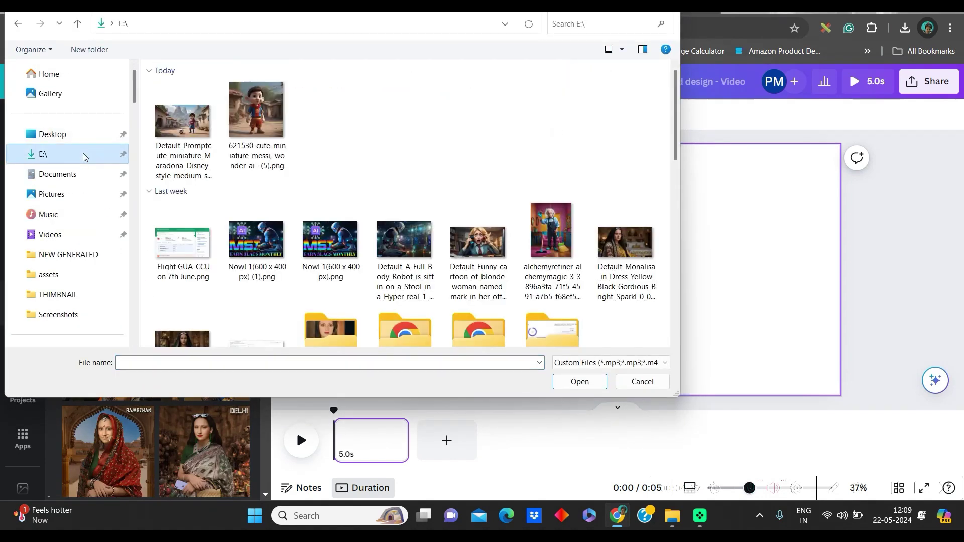
click(256, 118)
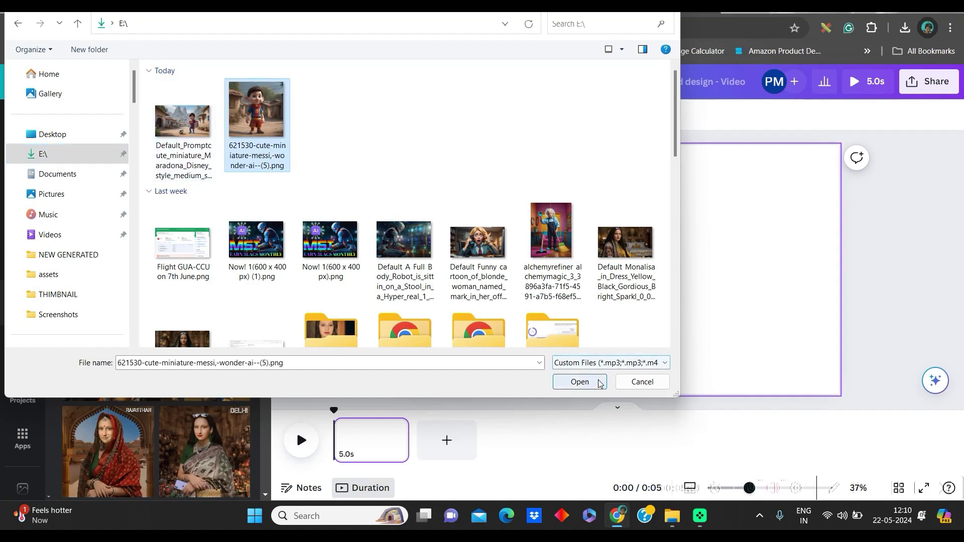
click(580, 382)
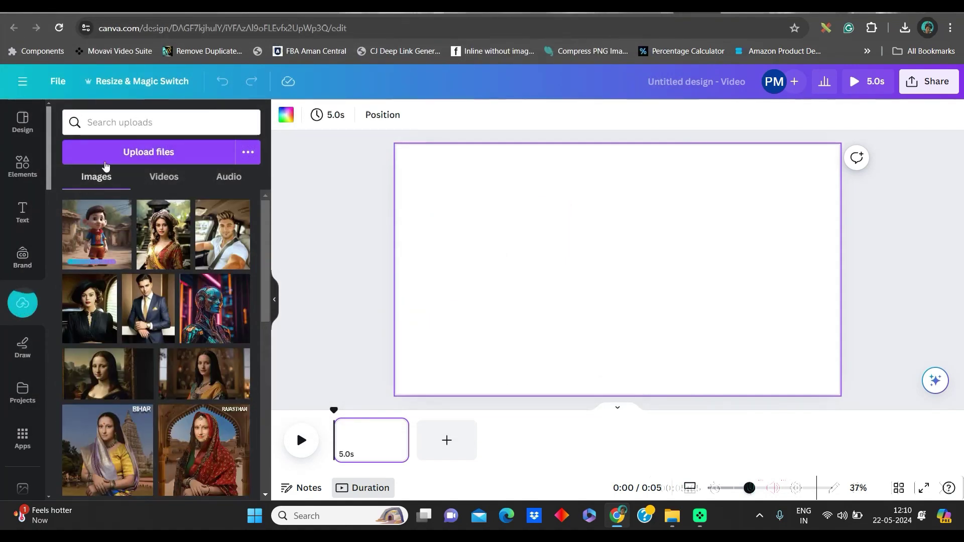
Step: Place the Messi image on page 1 and set Magic Expand to Whole Page
click(103, 235)
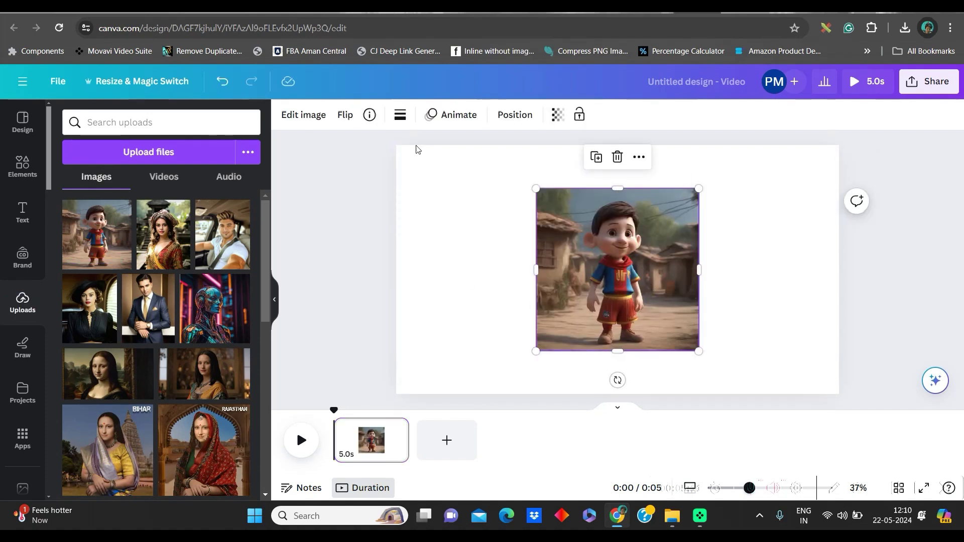
click(308, 117)
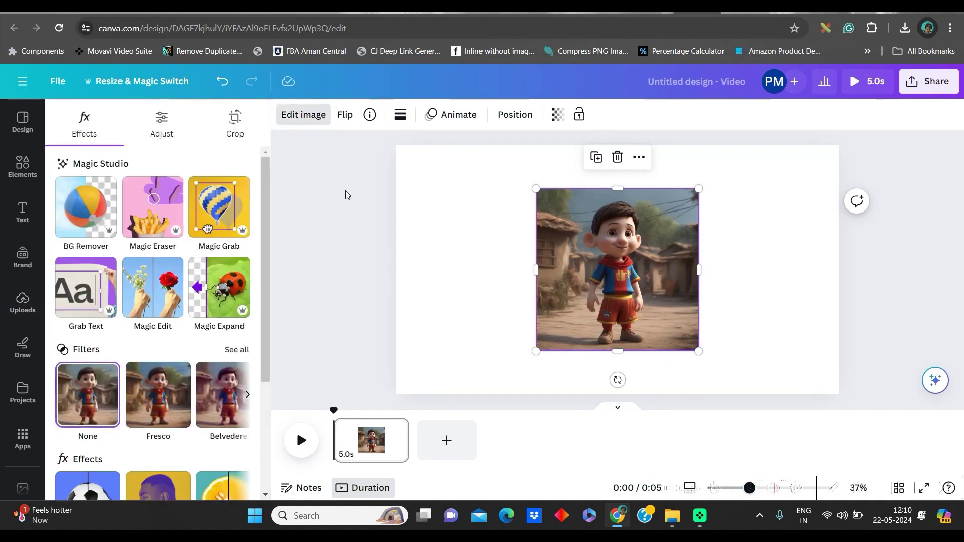
click(217, 291)
click(160, 253)
click(259, 251)
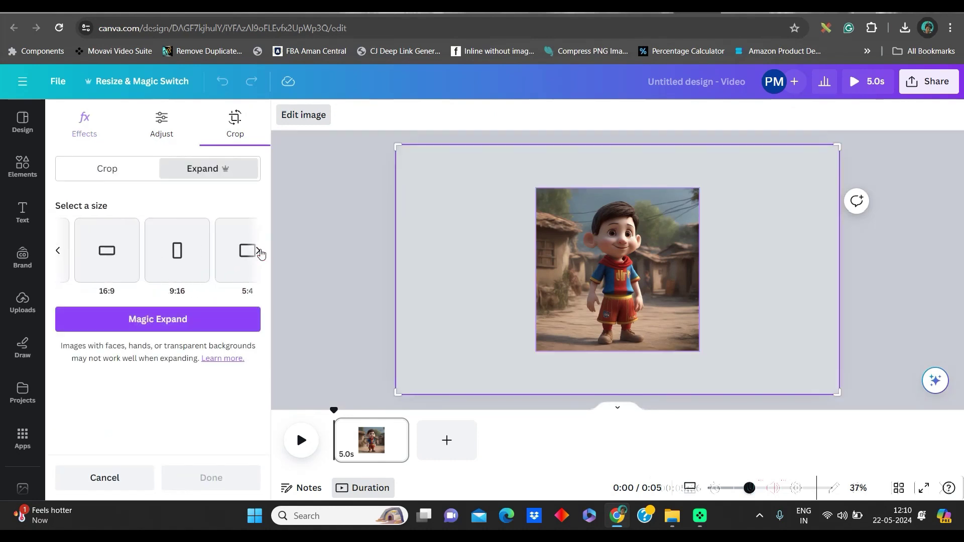
click(60, 252)
click(59, 252)
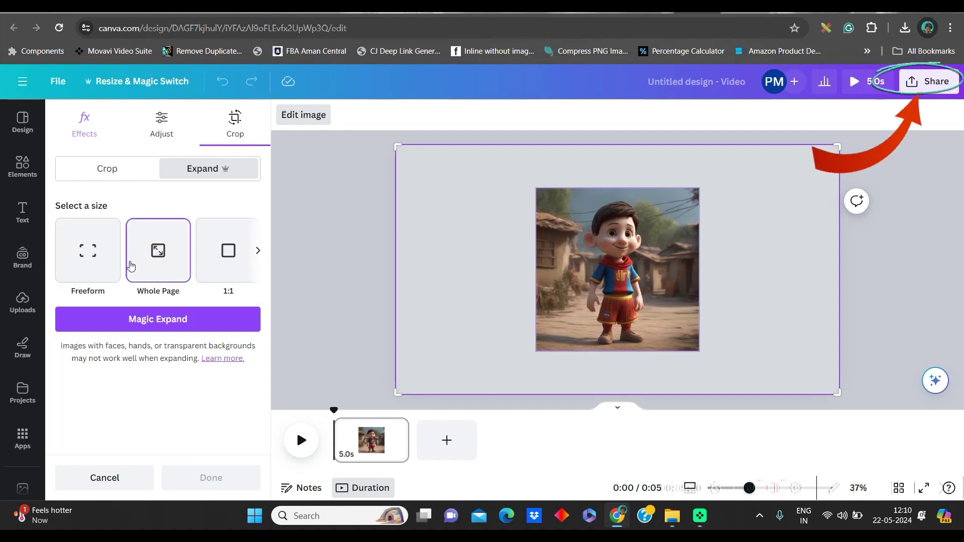
Step: Generate the expanded village backgrounds, compare the versions, and keep the third one
click(141, 321)
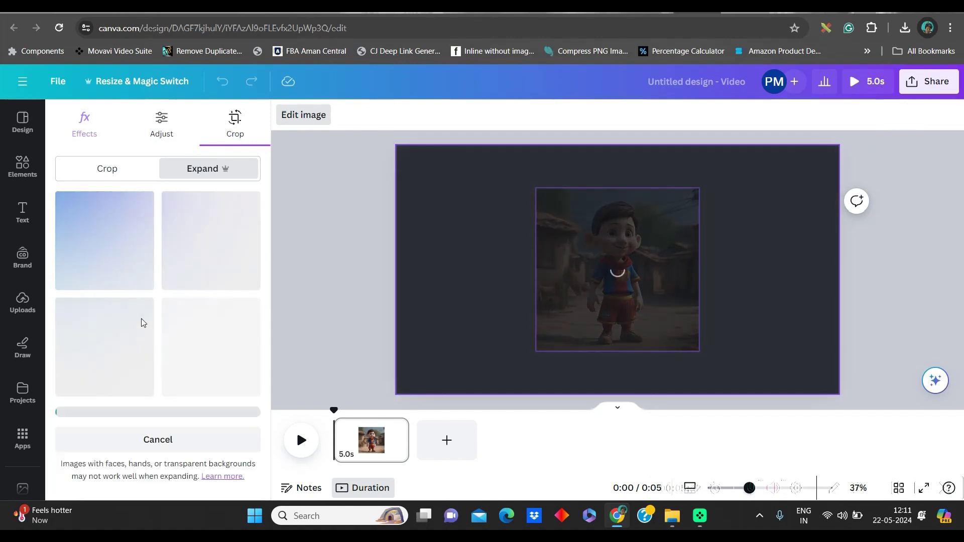
click(216, 250)
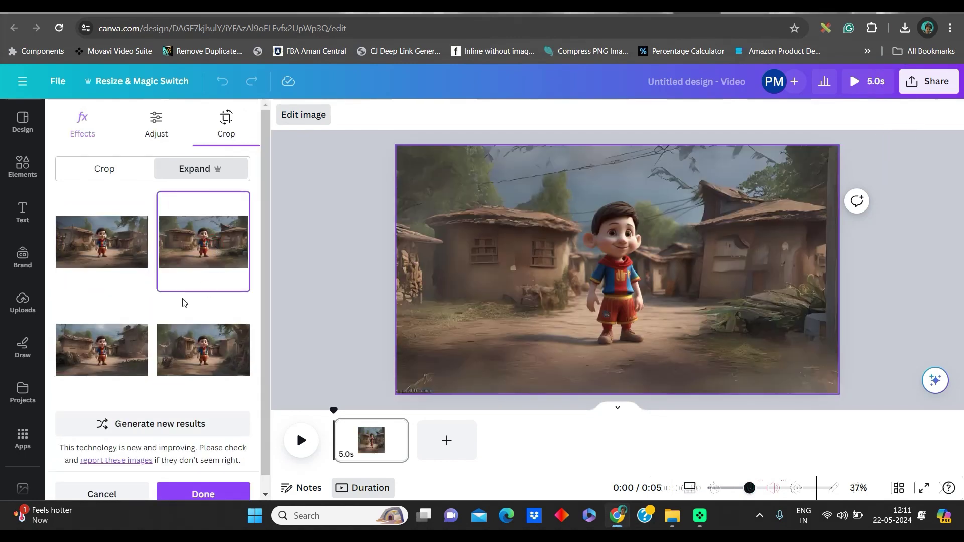
click(99, 349)
click(216, 366)
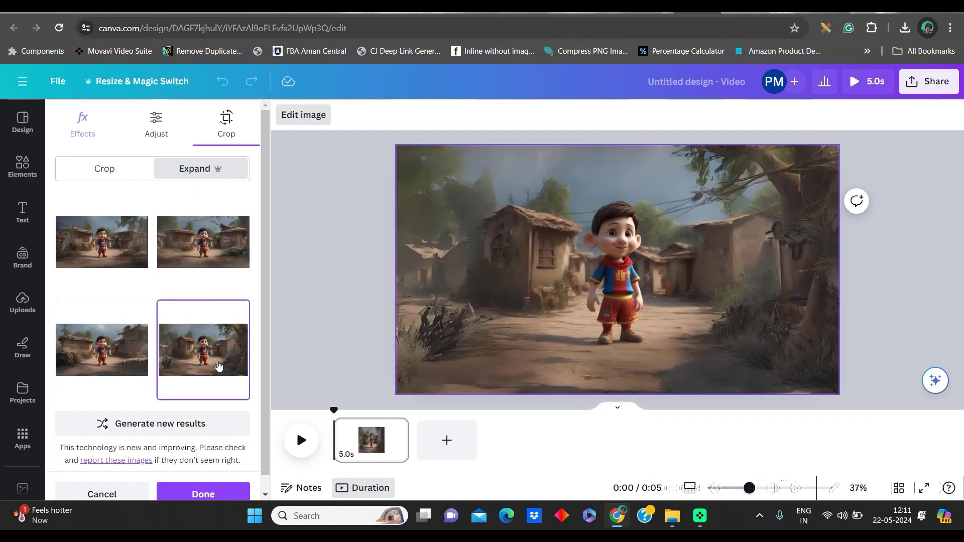
click(121, 359)
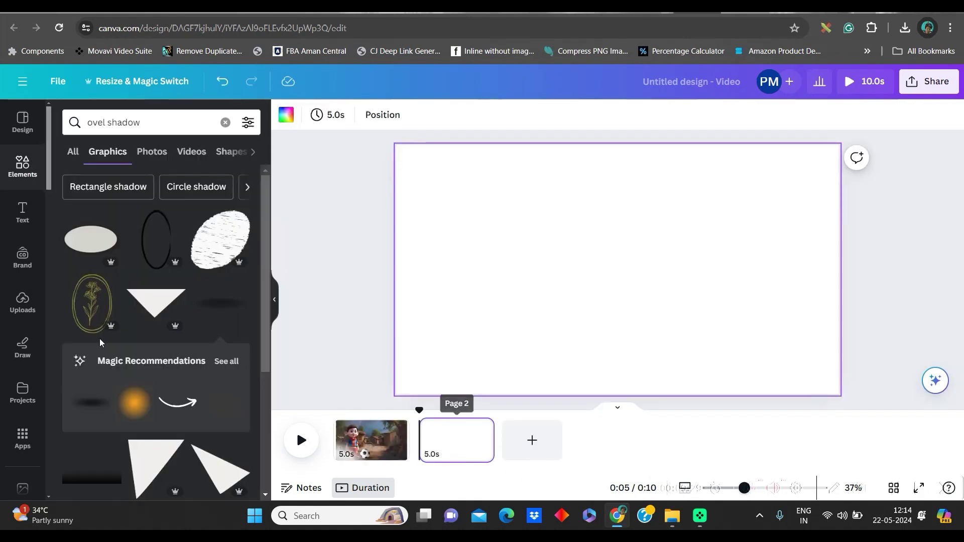
Step: Add the village footballer image to page 2 and download all pages as PNG
click(22, 301)
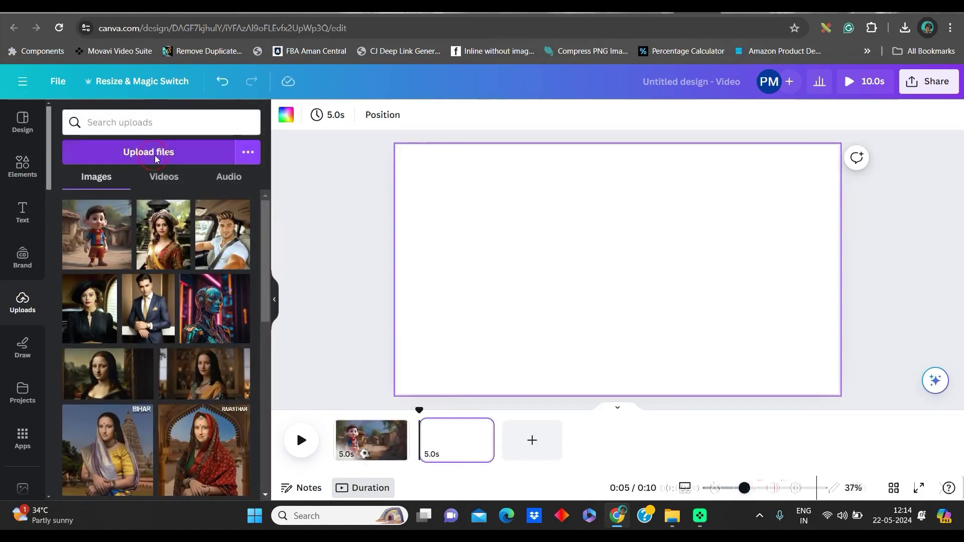
click(154, 155)
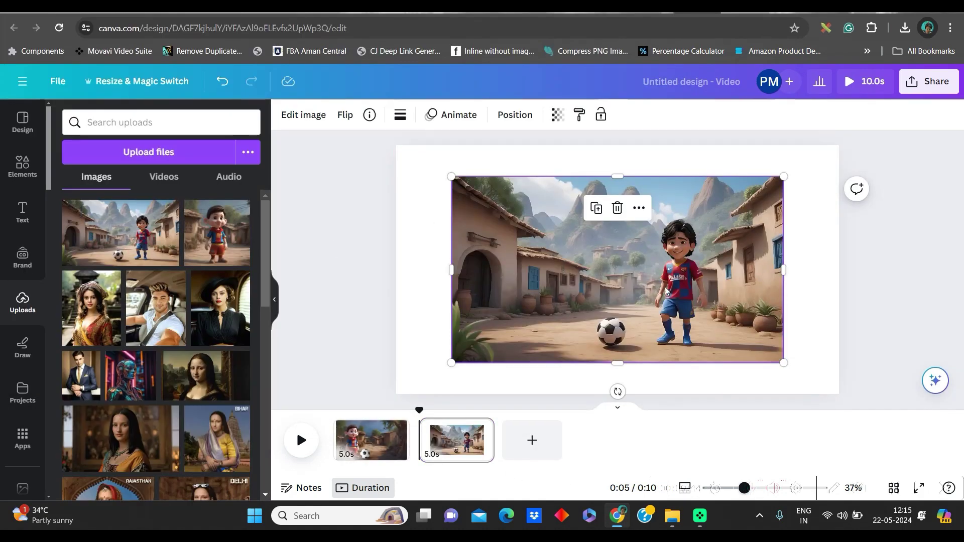
click(929, 82)
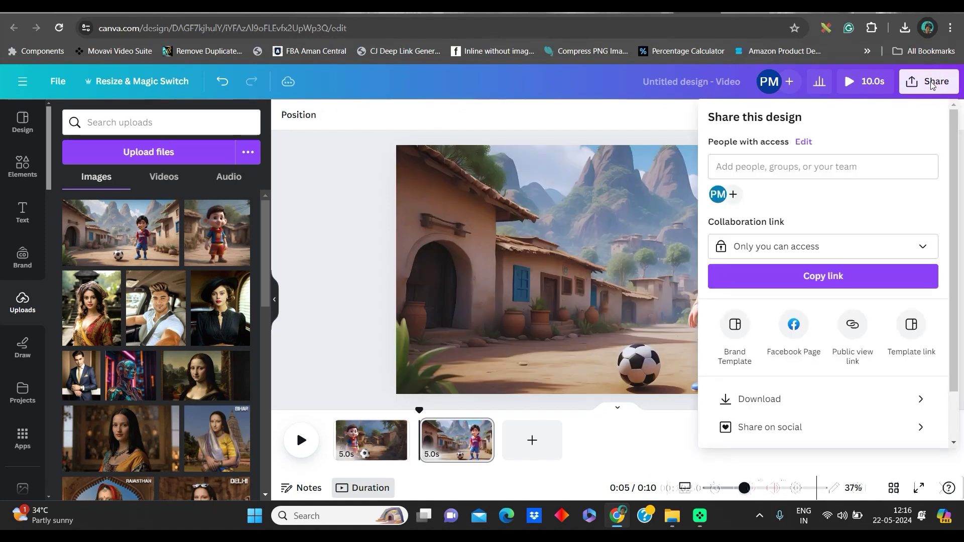
click(778, 404)
click(865, 168)
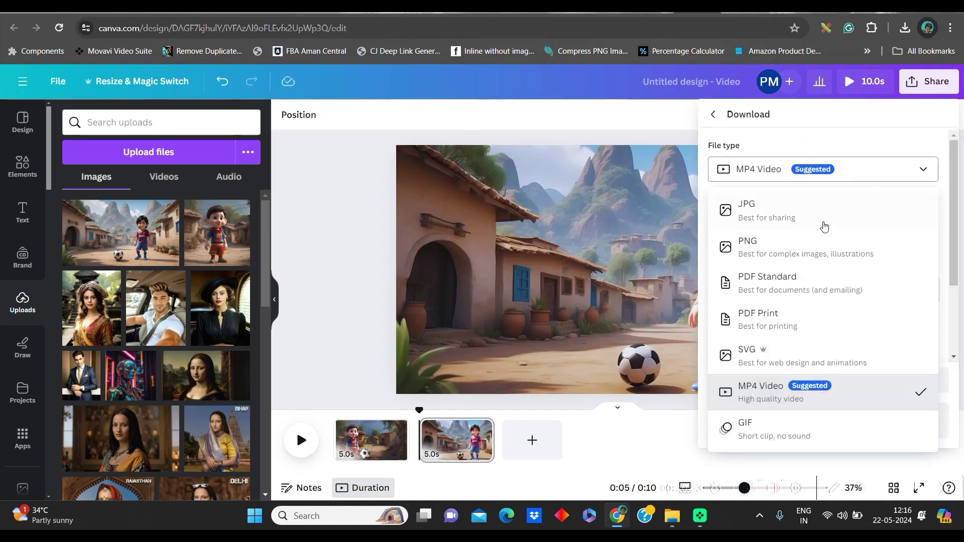
click(794, 254)
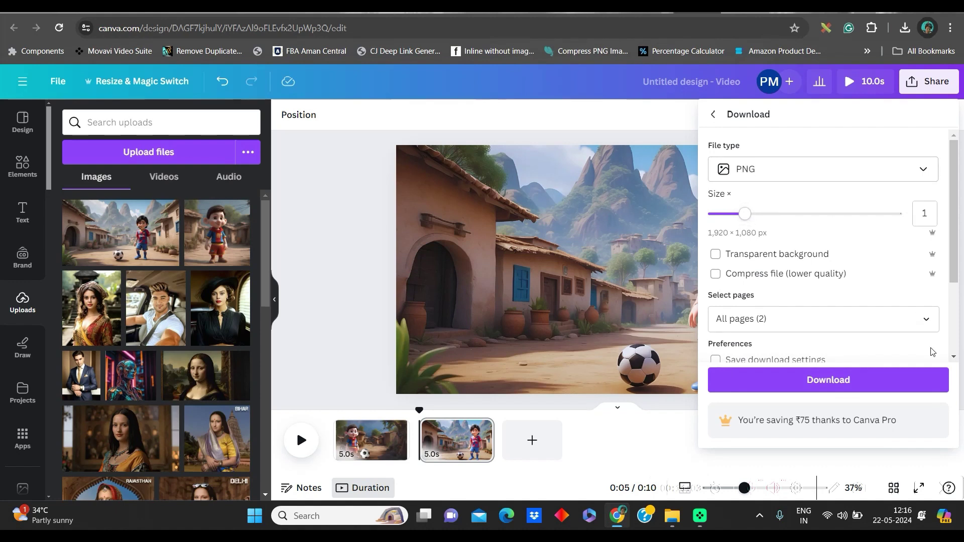
click(926, 319)
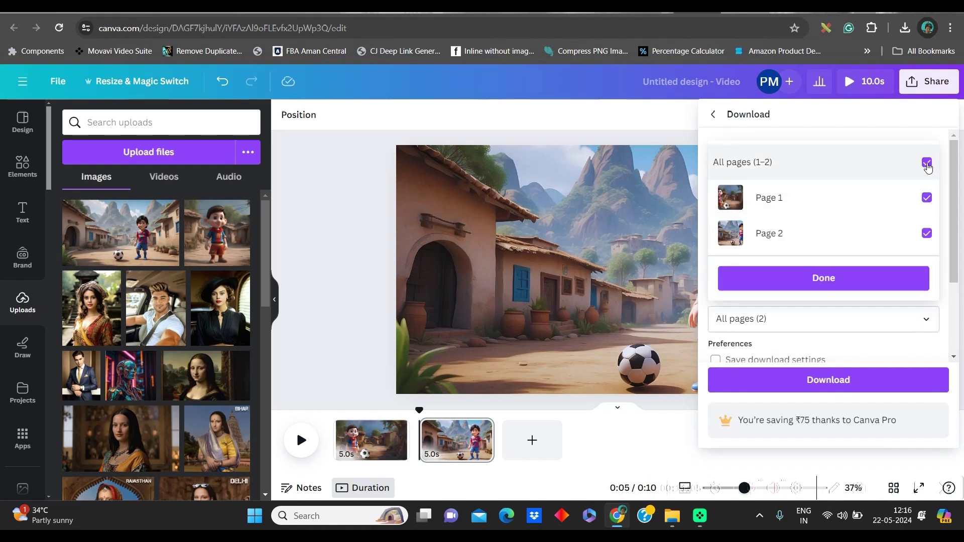
click(922, 274)
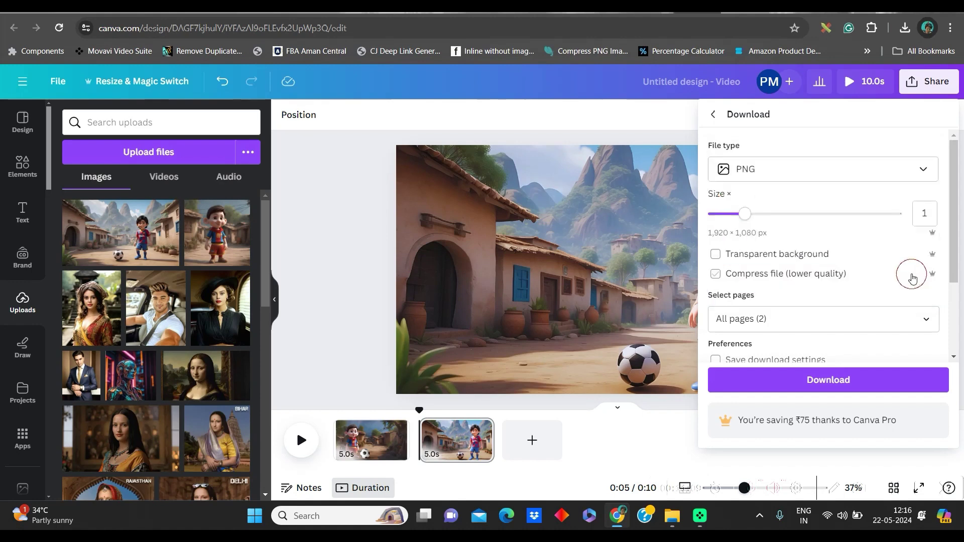
click(889, 386)
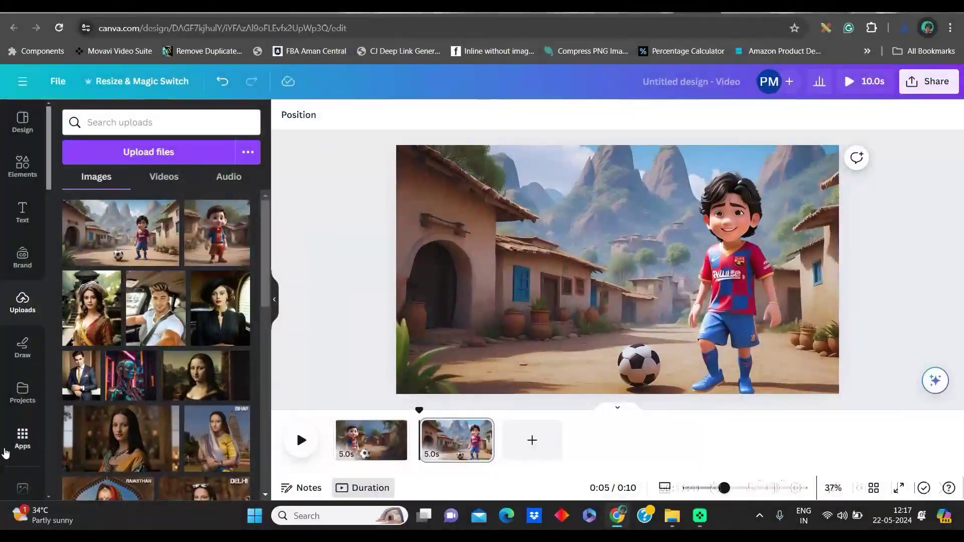
Step: Search Canva's apps for 'Dupdub' and launch the Avatars by DupDub app
click(22, 438)
click(137, 121)
text(Dupdub)
key(Return)
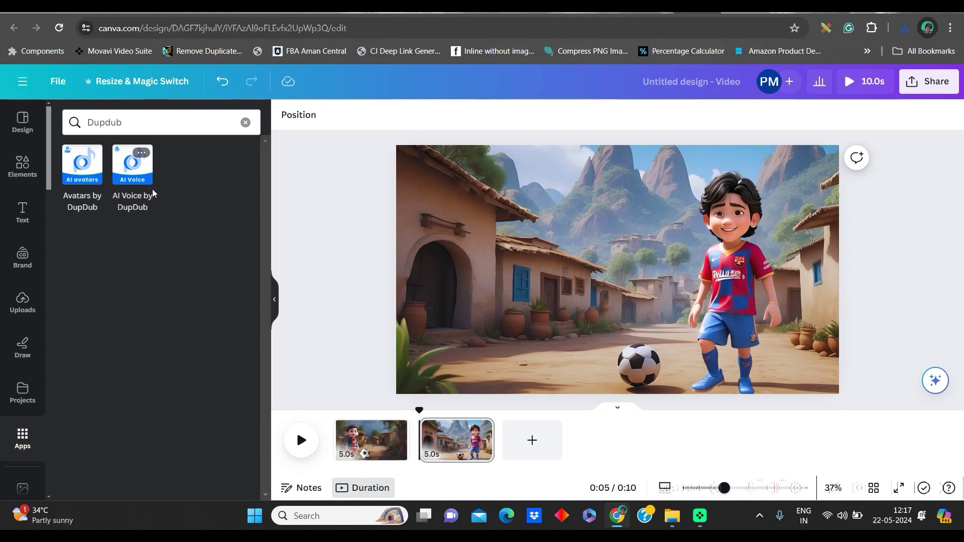
click(76, 179)
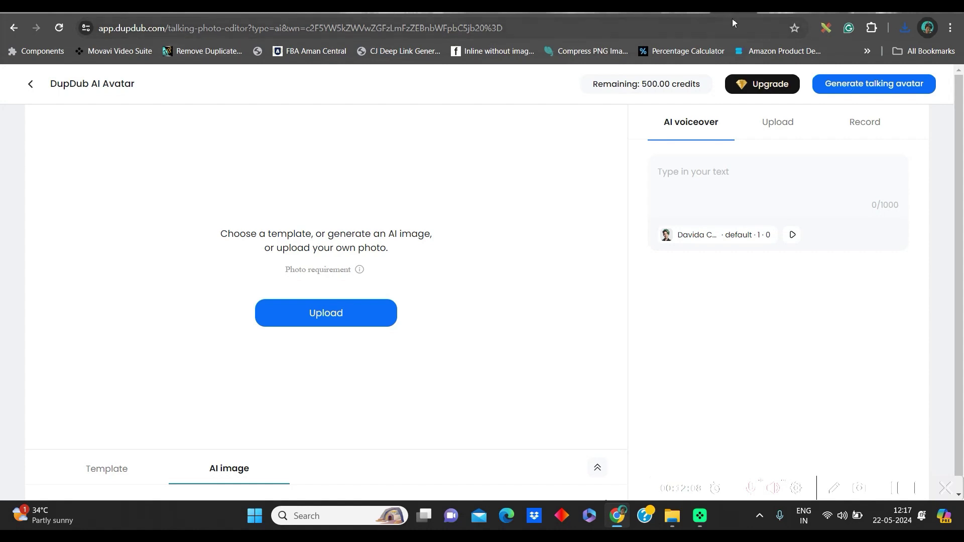
Step: Move between the browser tabs and end on Canva's 'Untitled design - Video' tab
click(703, 16)
click(664, 16)
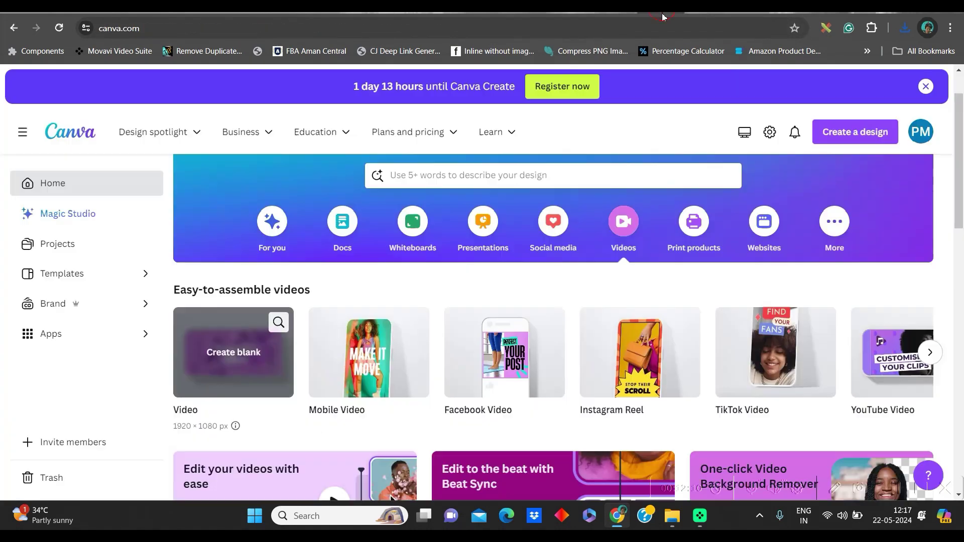
click(633, 17)
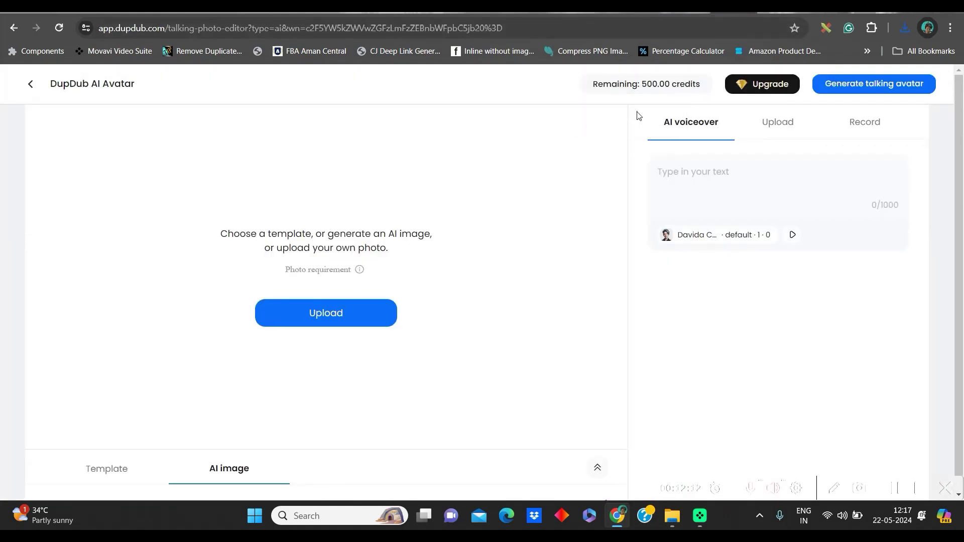
click(696, 15)
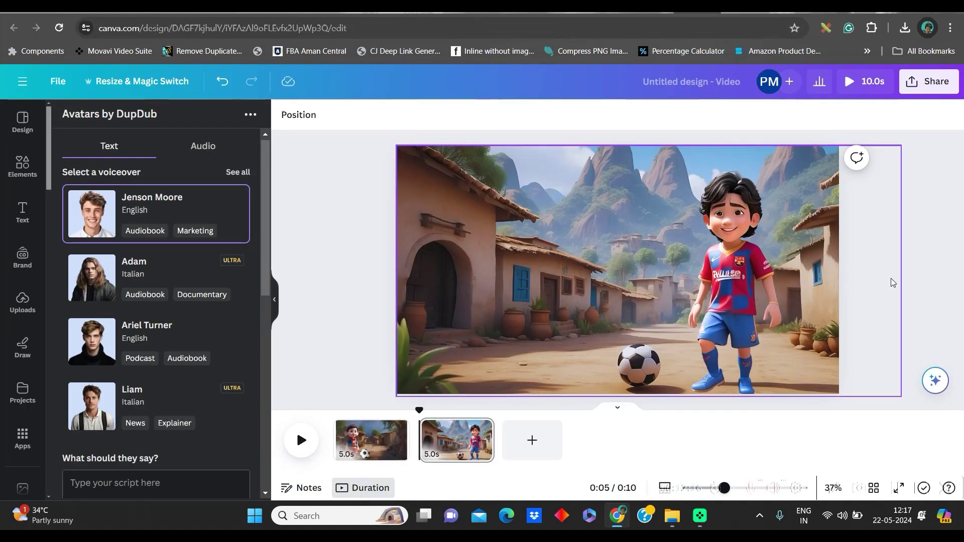
Step: Browse the full list of DupDub avatars, then go back to the voiceover settings
scroll(151, 352, down, 5)
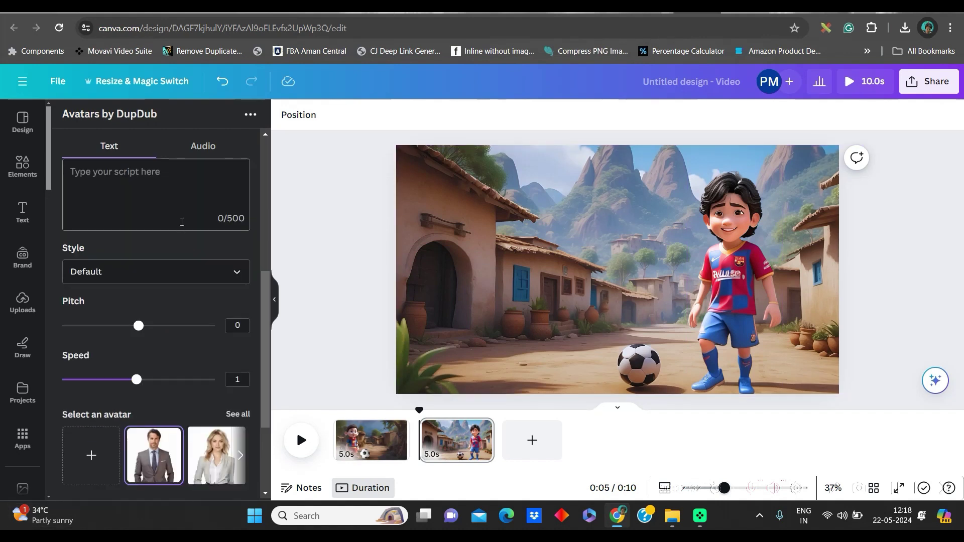
scroll(181, 215, up, 5)
scroll(175, 213, down, 8)
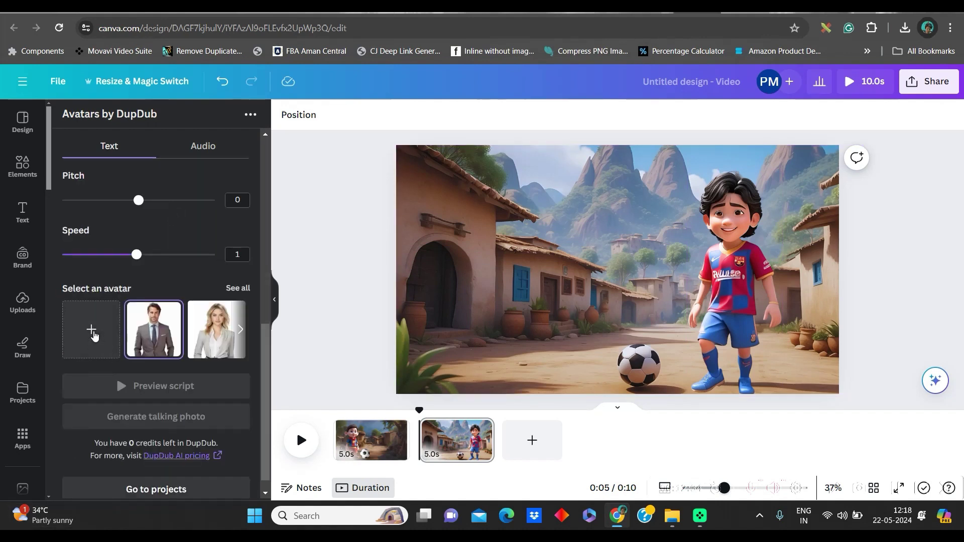
click(238, 288)
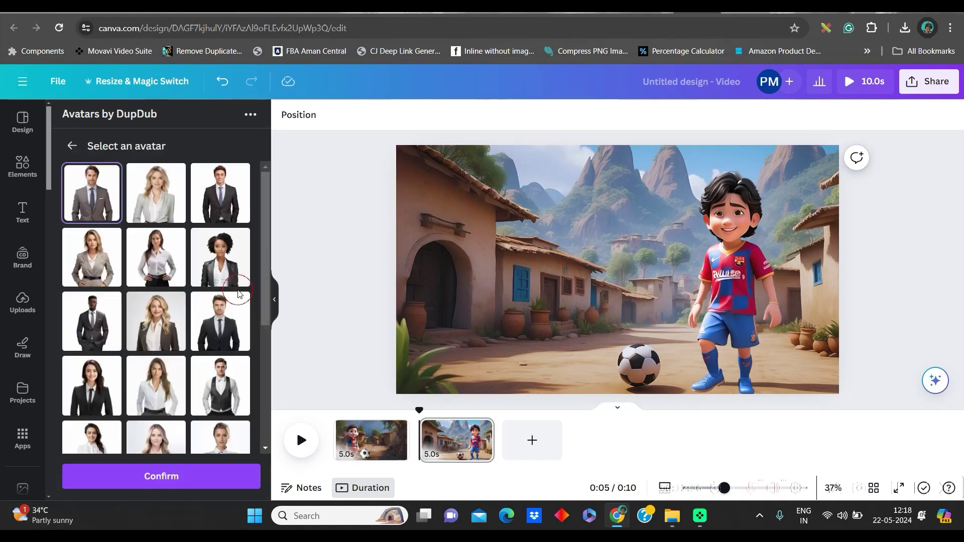
scroll(93, 391, down, 5)
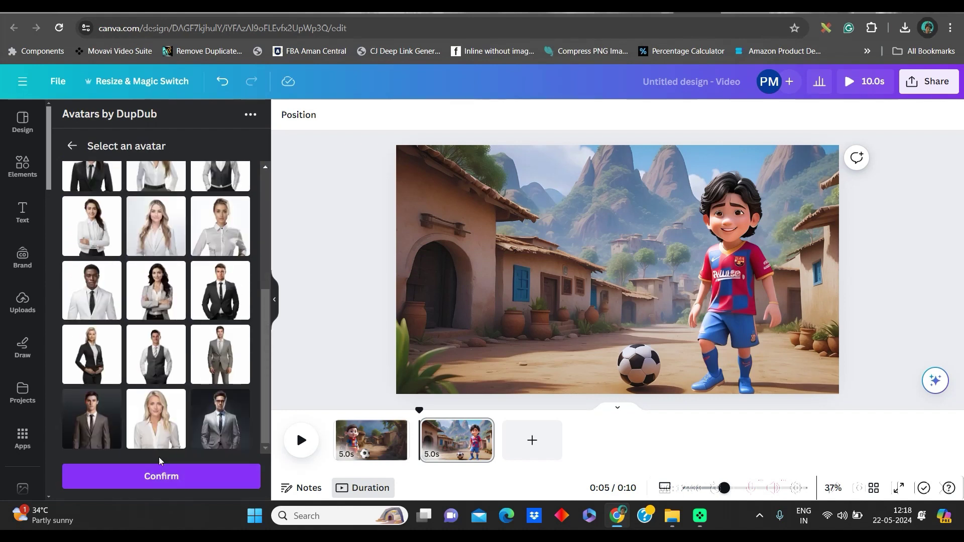
scroll(175, 442, up, 5)
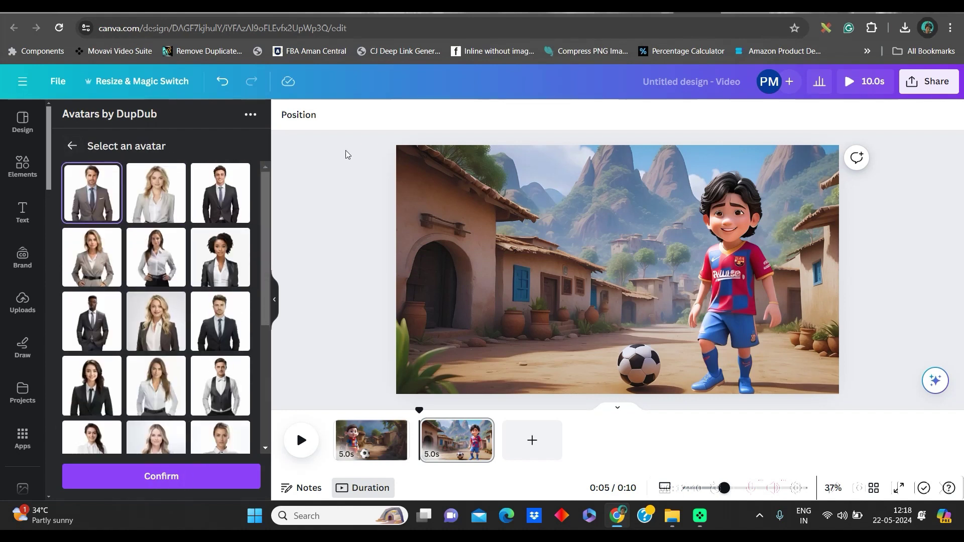
click(72, 145)
Step: Upload the image 1.png as a custom avatar
scroll(164, 356, down, 5)
scroll(134, 395, down, 3)
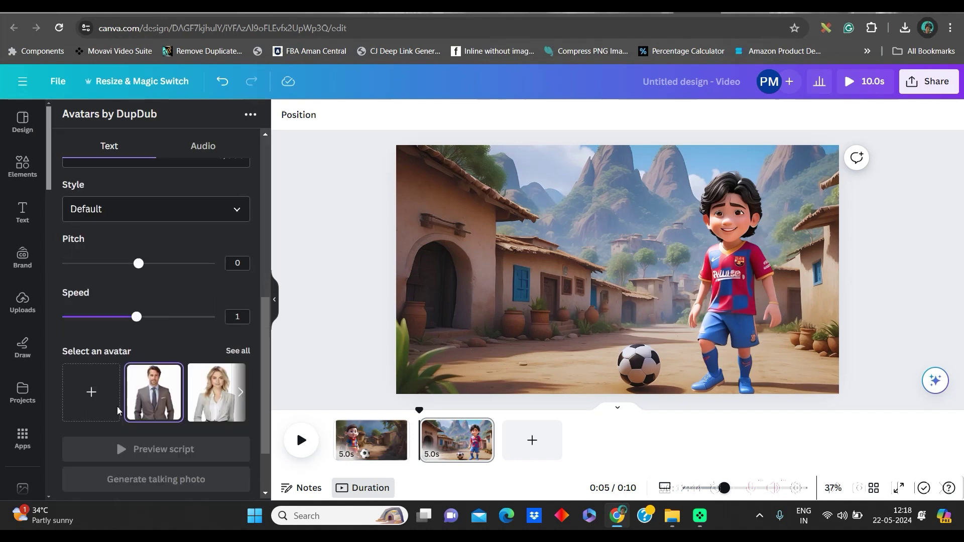
click(92, 397)
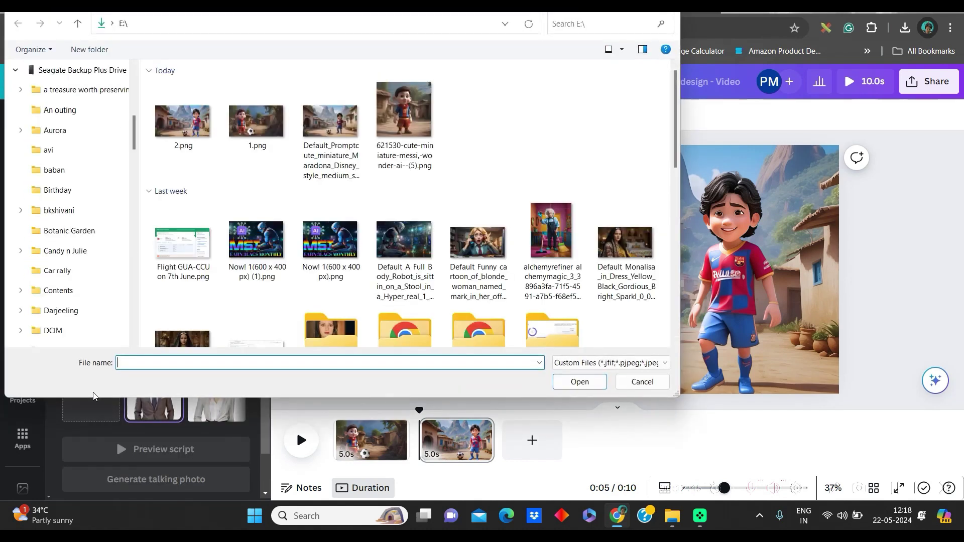
click(256, 122)
click(566, 386)
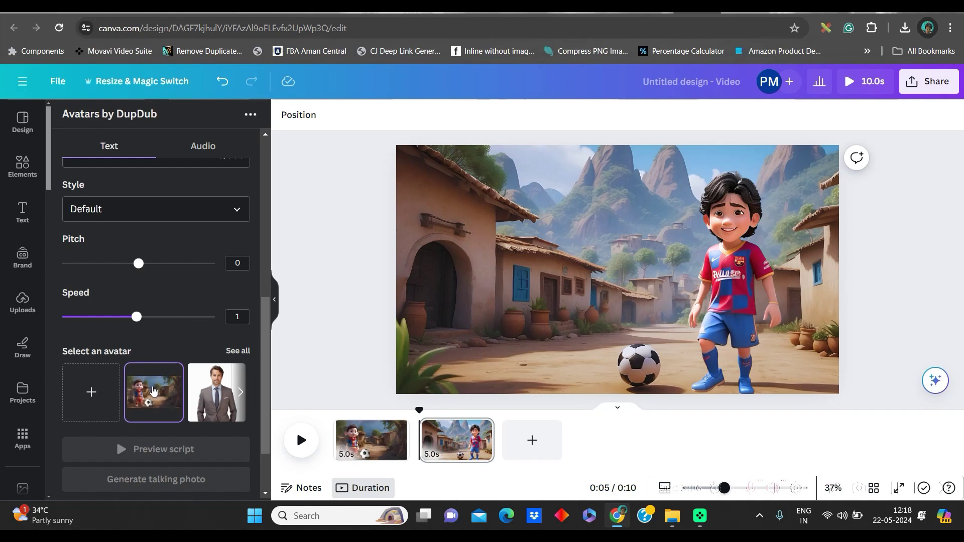
Step: Set the voice style to Cheerful, glancing at the Audio tab before returning to Text
scroll(143, 331, up, 4)
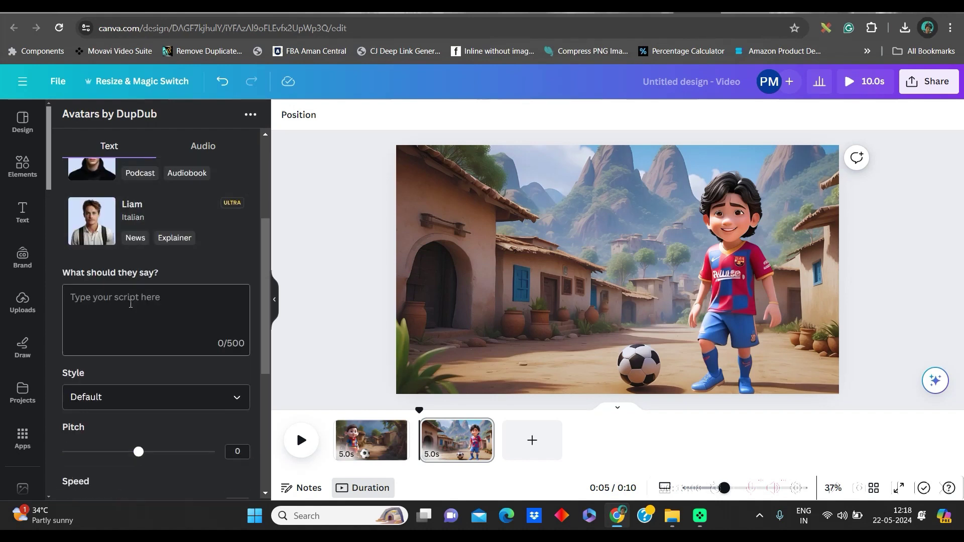
scroll(153, 285, up, 3)
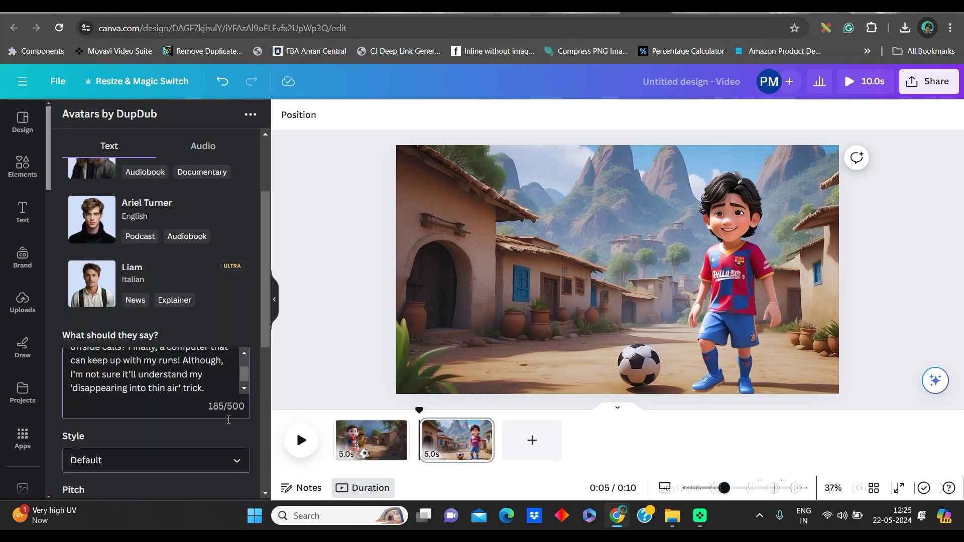
scroll(122, 354, down, 3)
click(136, 333)
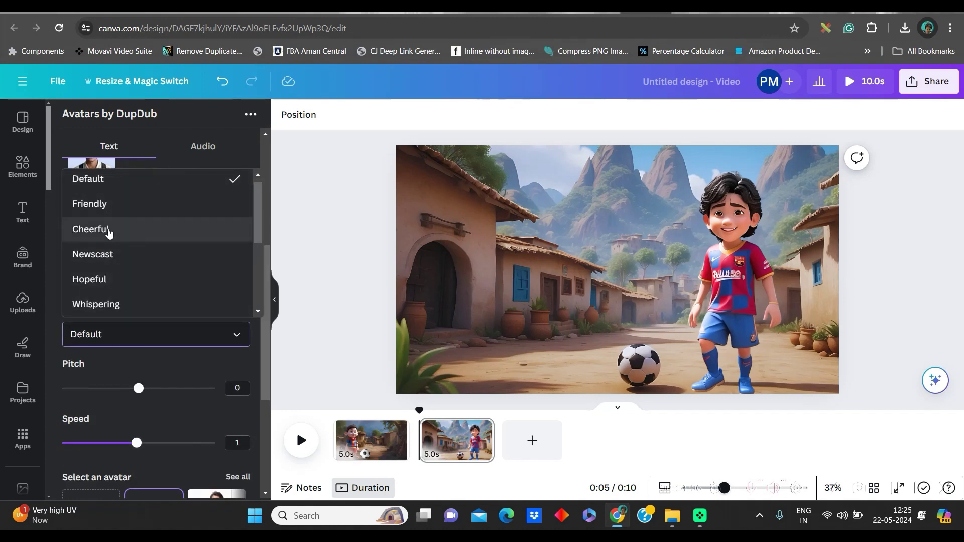
click(107, 229)
click(203, 146)
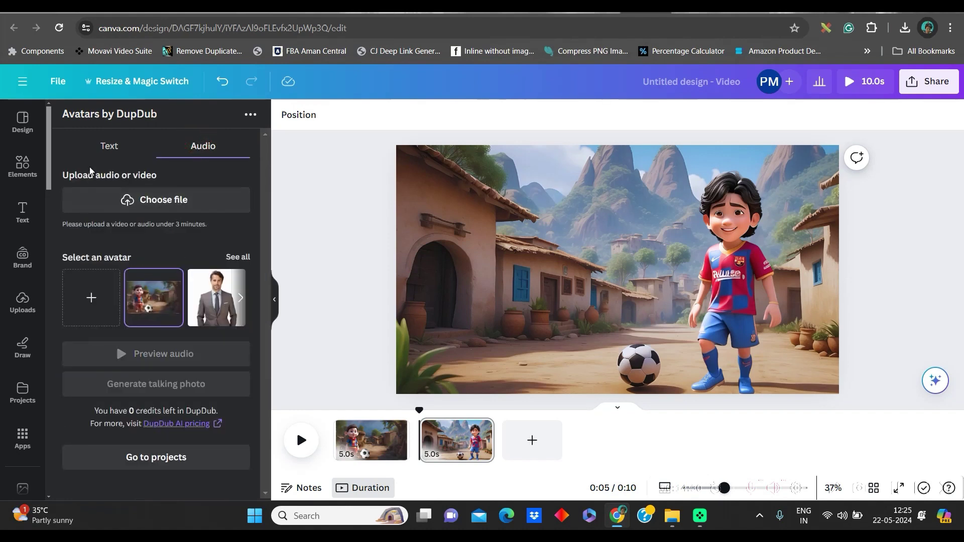
click(109, 146)
Step: Open the full voiceover list and filter the voices by English language
scroll(242, 182, up, 4)
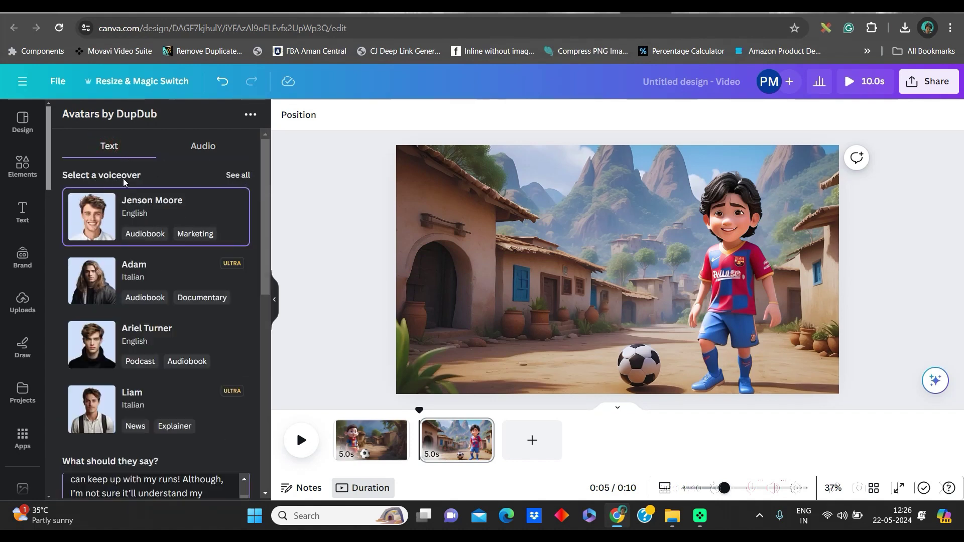
click(235, 177)
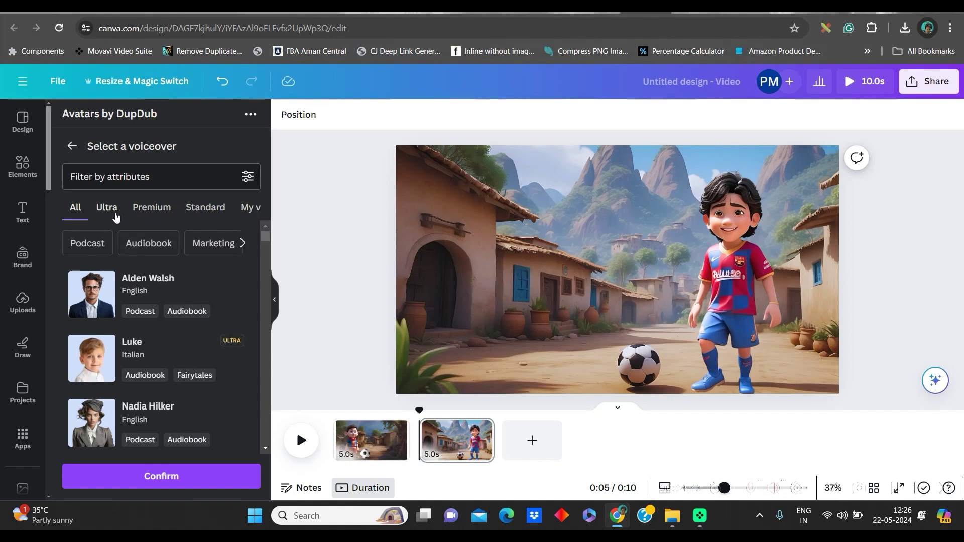
click(247, 177)
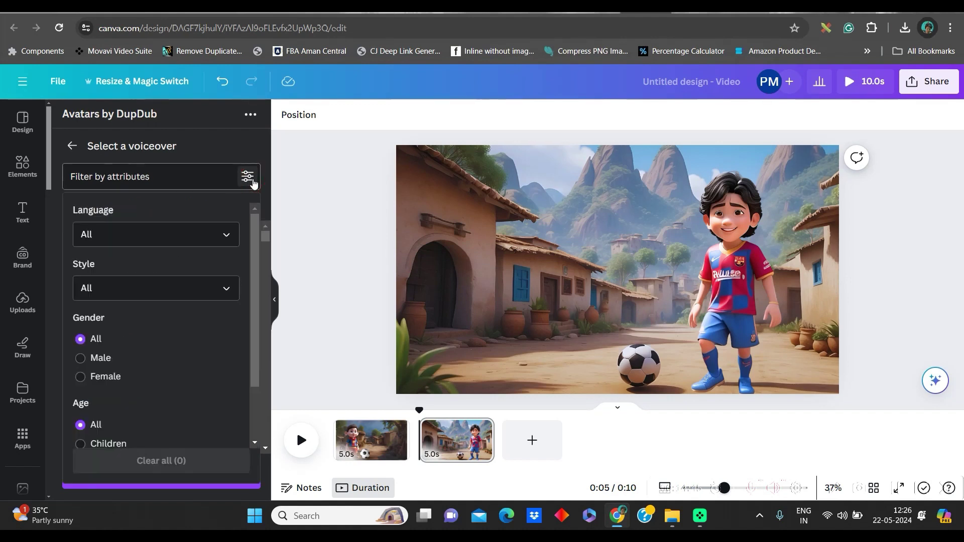
click(224, 235)
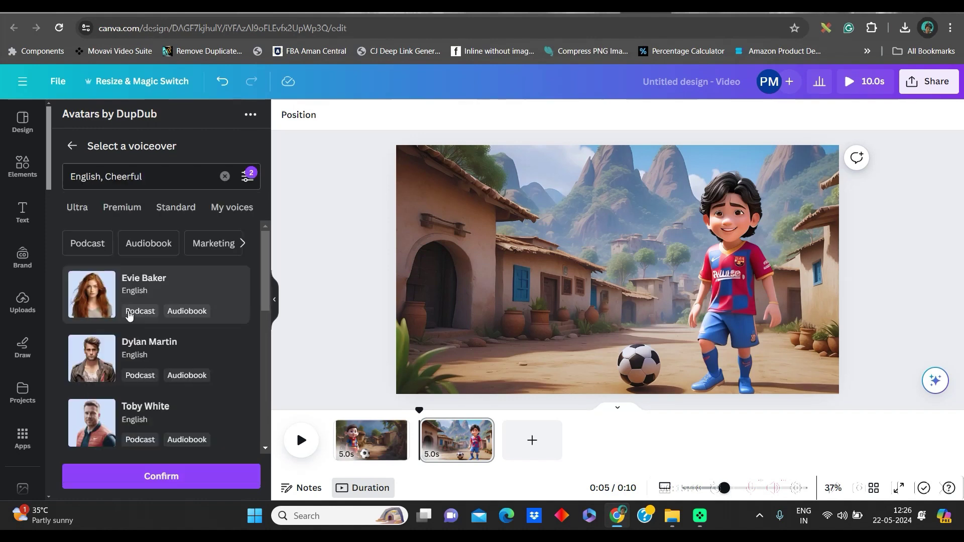
scroll(133, 326, down, 2)
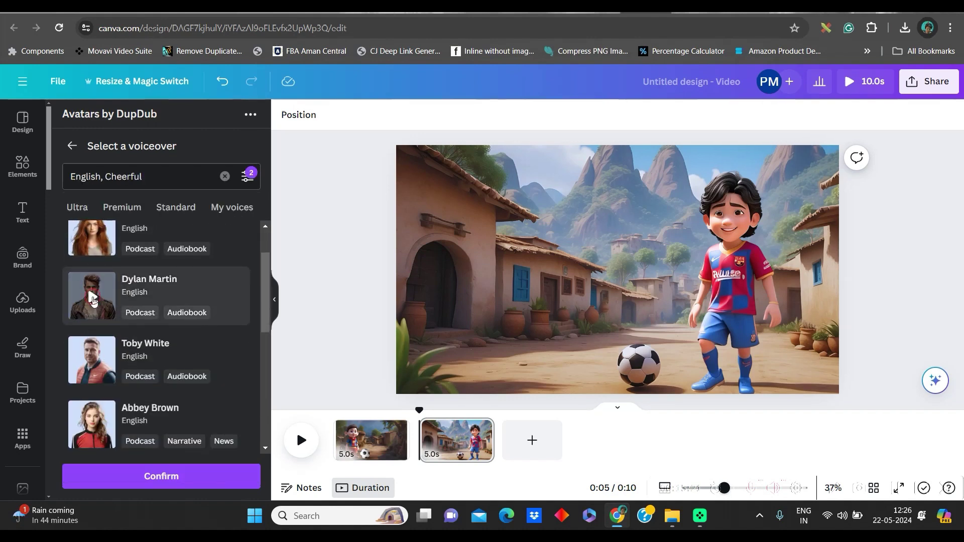
Step: Preview Dylan Martin's voice, select him, and confirm the choice
click(93, 300)
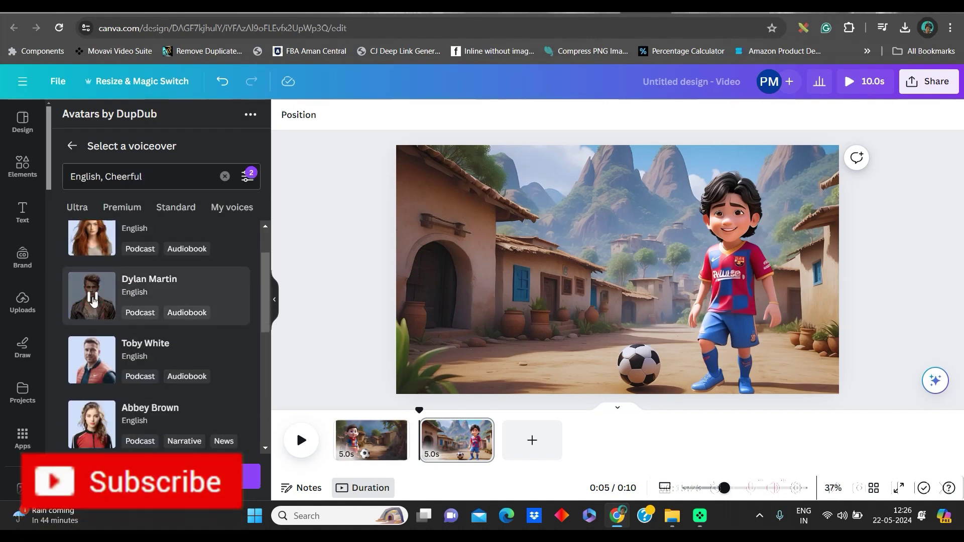
click(93, 299)
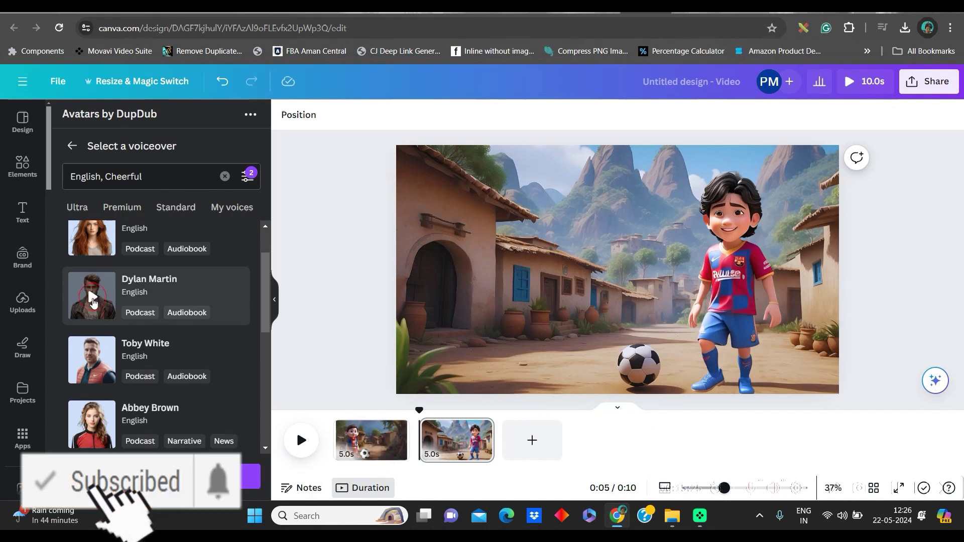
click(201, 283)
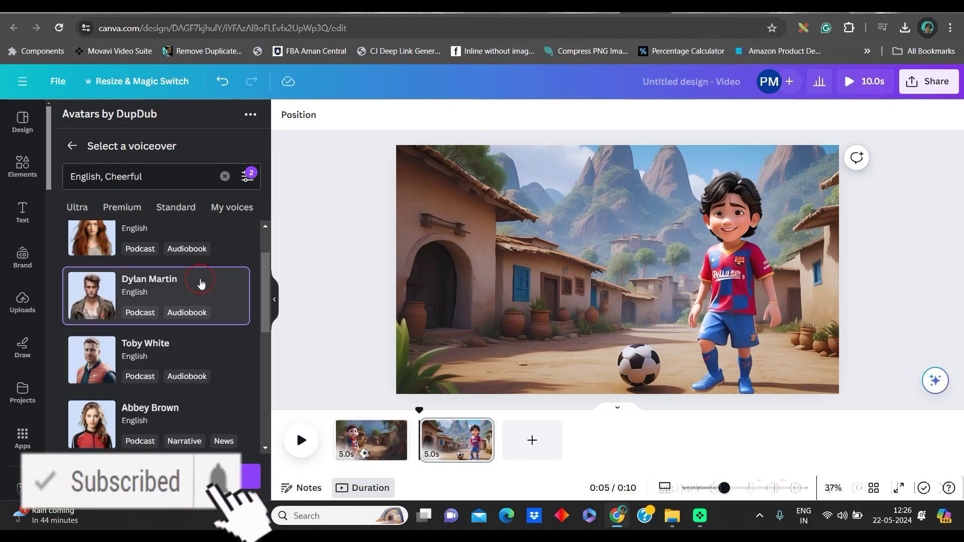
scroll(207, 423, down, 5)
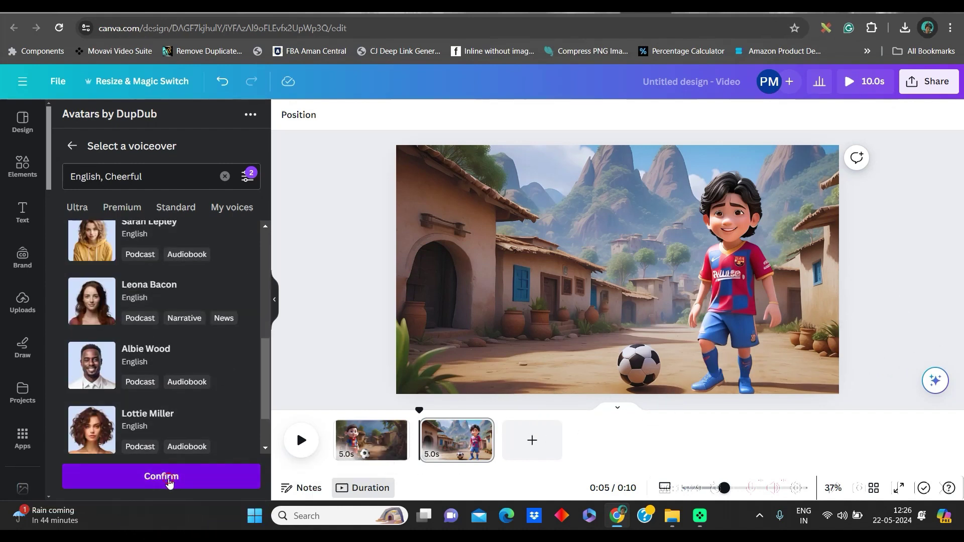
click(169, 482)
scroll(121, 427, down, 8)
Step: Apply the chosen Dylan Martin voice to the avatar
click(113, 368)
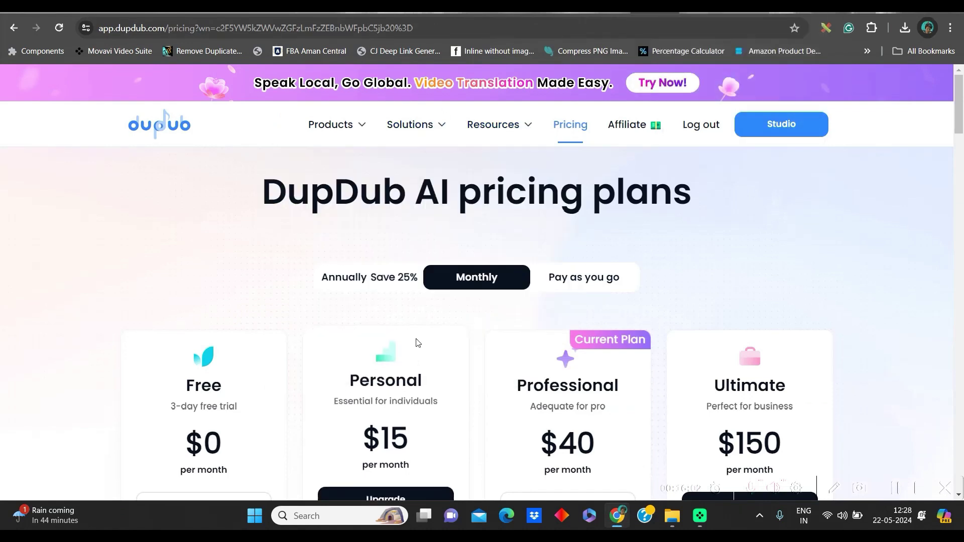
Step: Scroll through DupDub's pricing plans from Free to Ultimate
scroll(392, 290, down, 3)
scroll(482, 290, up, 3)
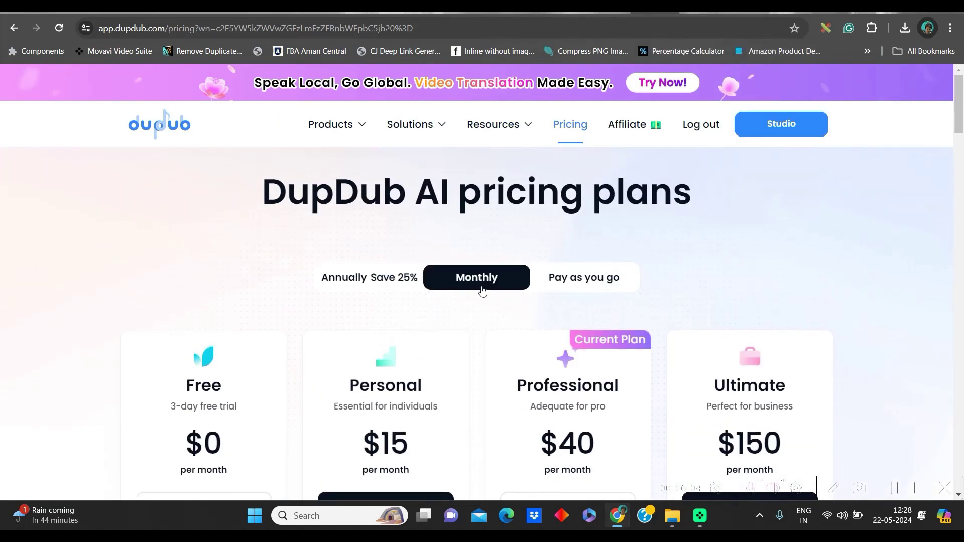
scroll(427, 357, down, 2)
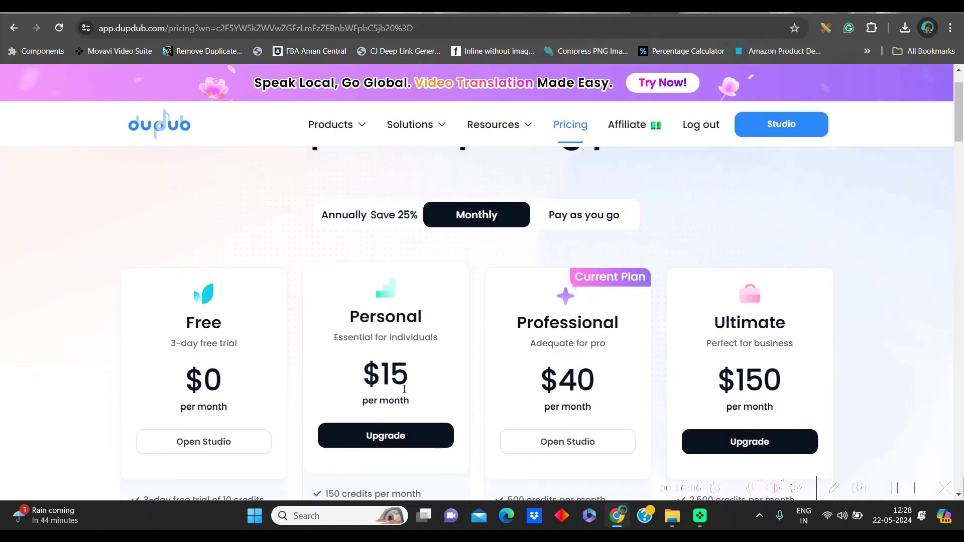
scroll(409, 387, down, 3)
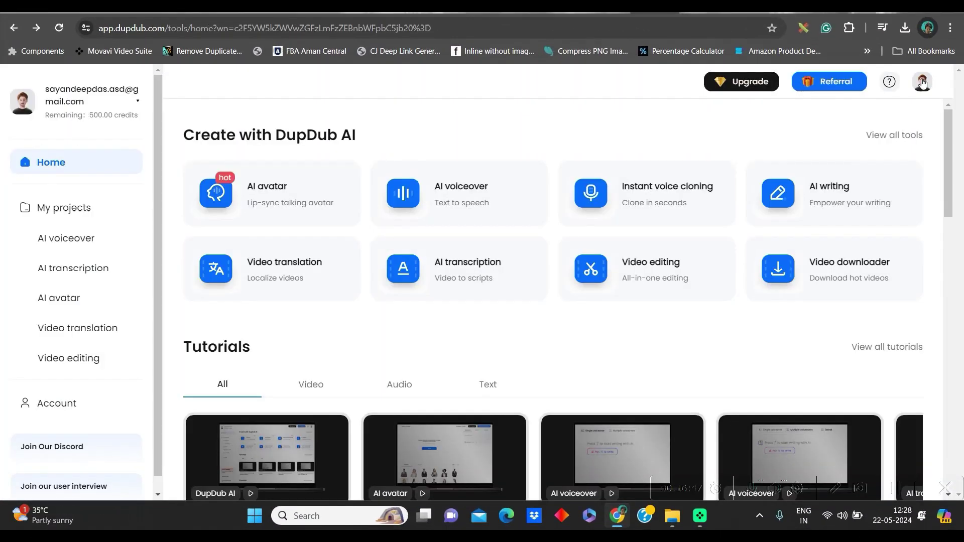
Step: Start a new AI avatar from the uploaded 1.png footballer photo
click(276, 193)
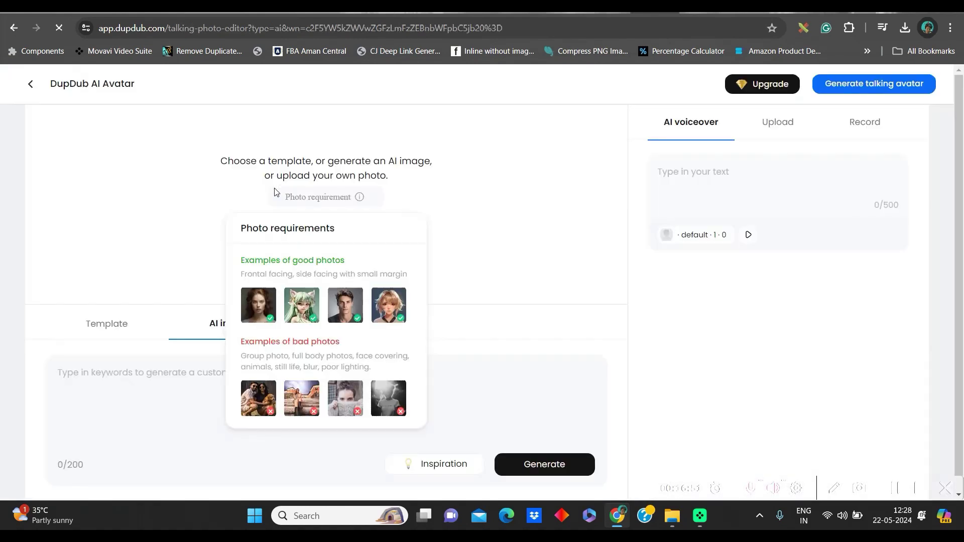
click(353, 239)
click(182, 120)
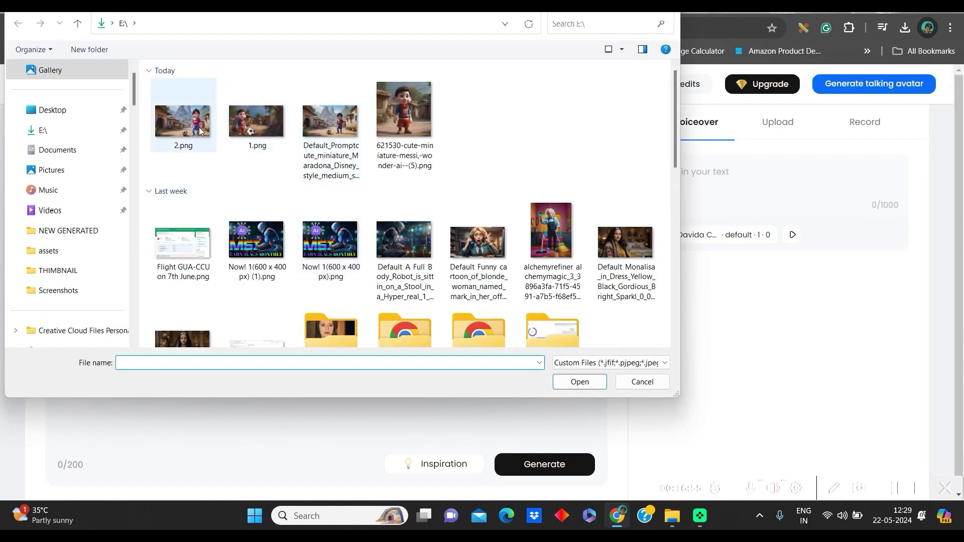
click(257, 121)
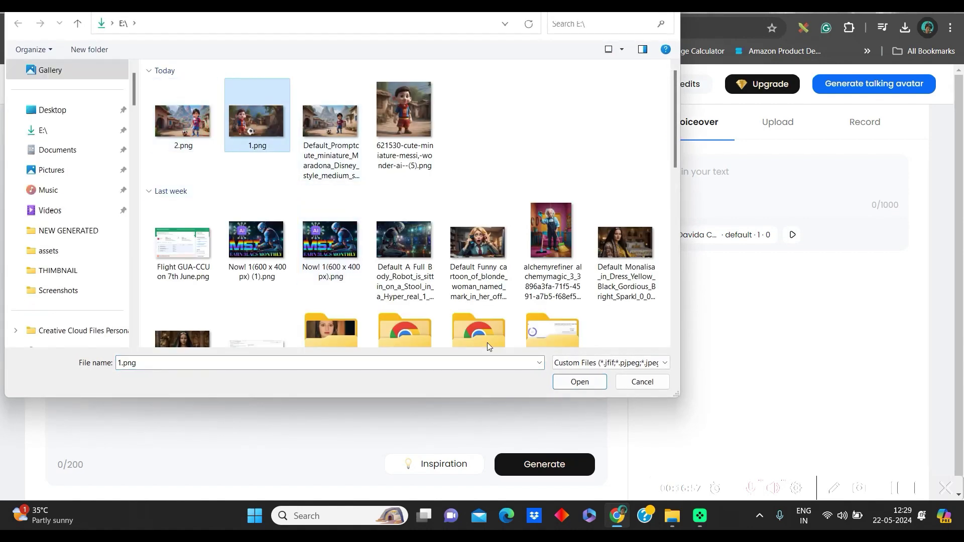
click(580, 383)
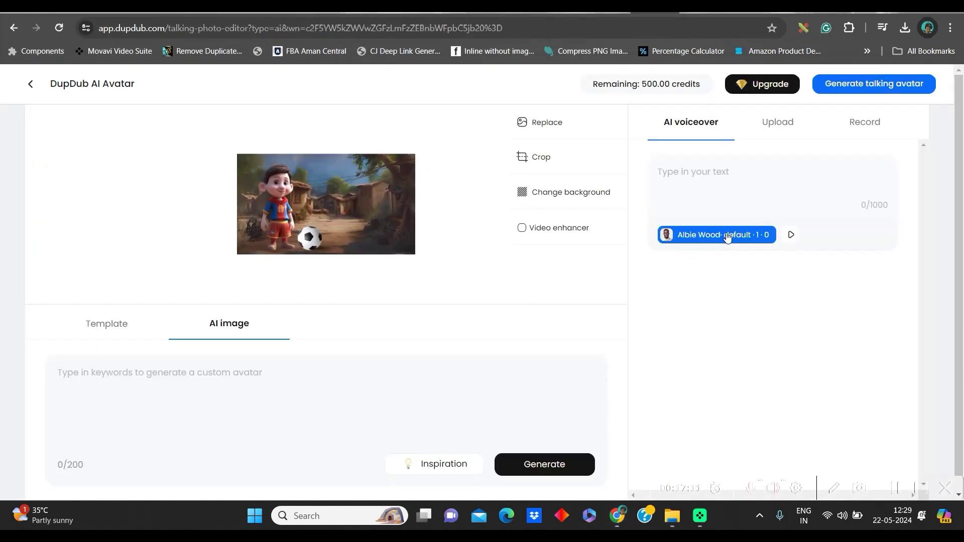
Step: Paste the voiceover script and begin it with 'Hi friends Messi here,'
click(683, 173)
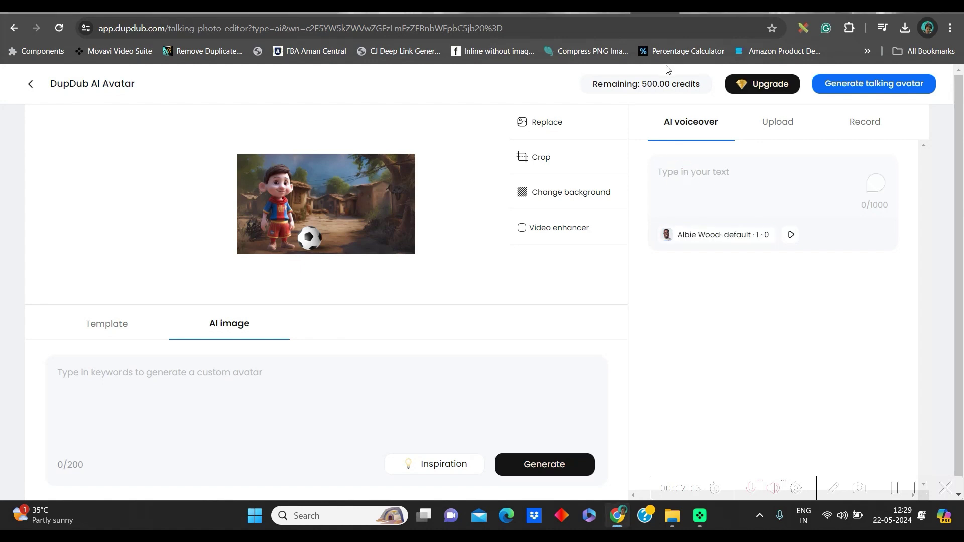
text(So, in five years, AI will be making the offside calls? Finally, a computer that can keep up with my runs! Although, I’m not sure it’ll understand my 'disappearing into thin air' trick.)
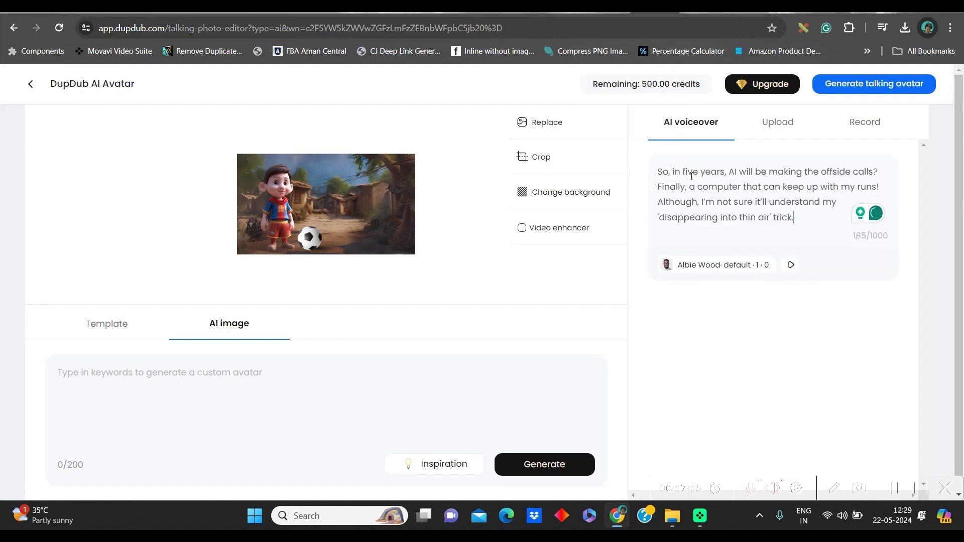
text(Hi friends Messi here,)
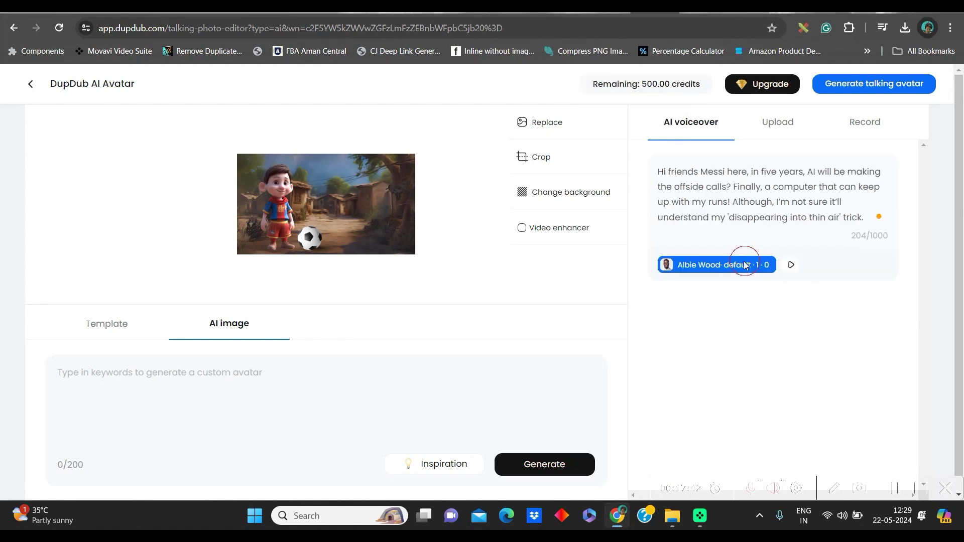
click(745, 266)
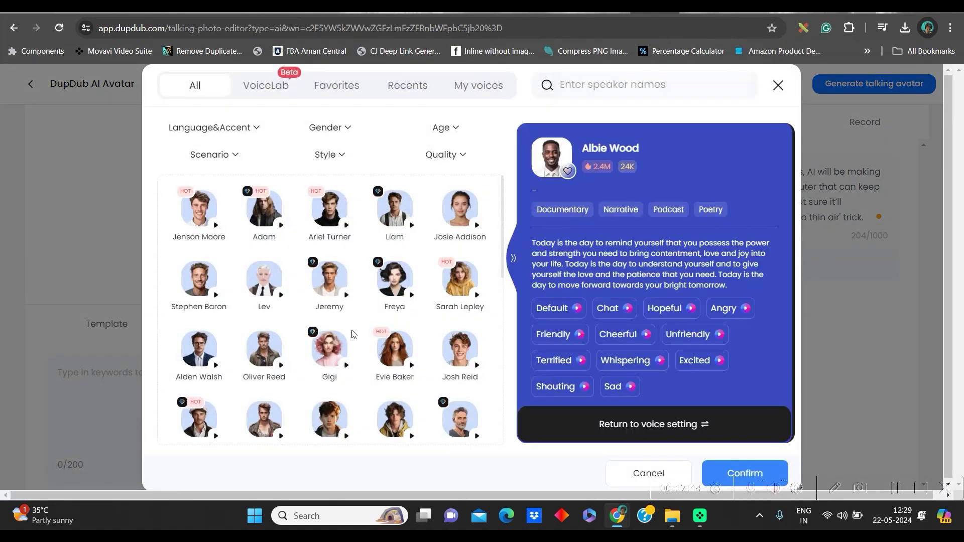
Step: Filter the voices to Male and apply Ariel Turner as the voiceover
scroll(251, 272, down, 1)
scroll(266, 291, down, 3)
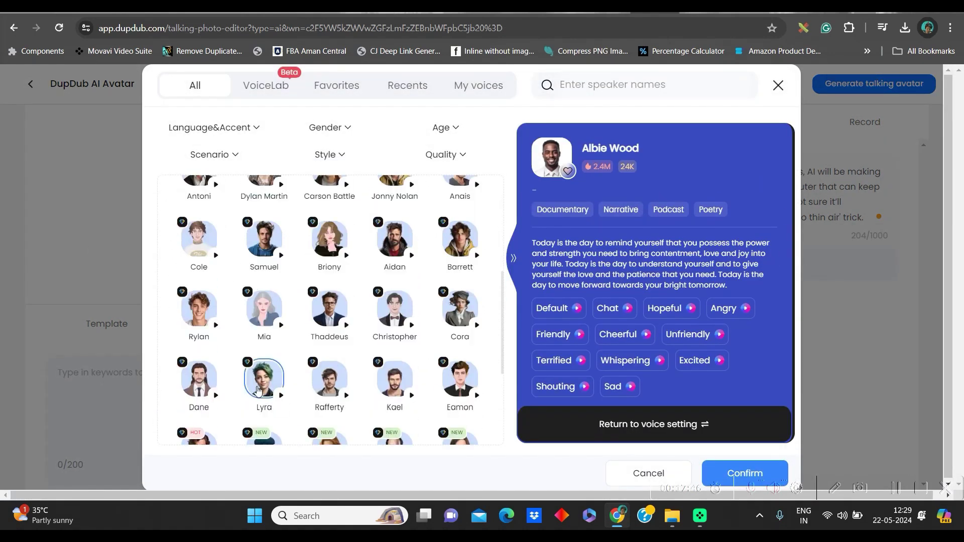
click(344, 127)
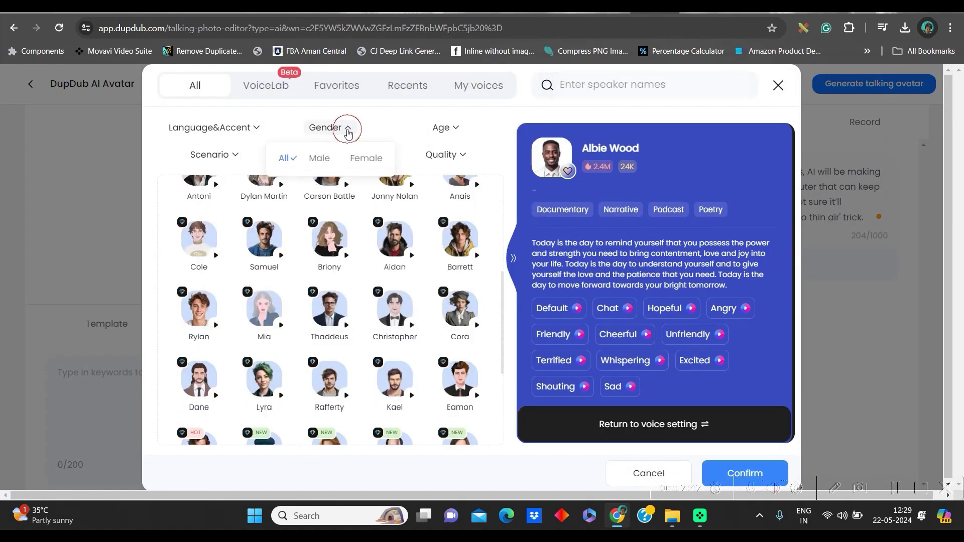
click(319, 159)
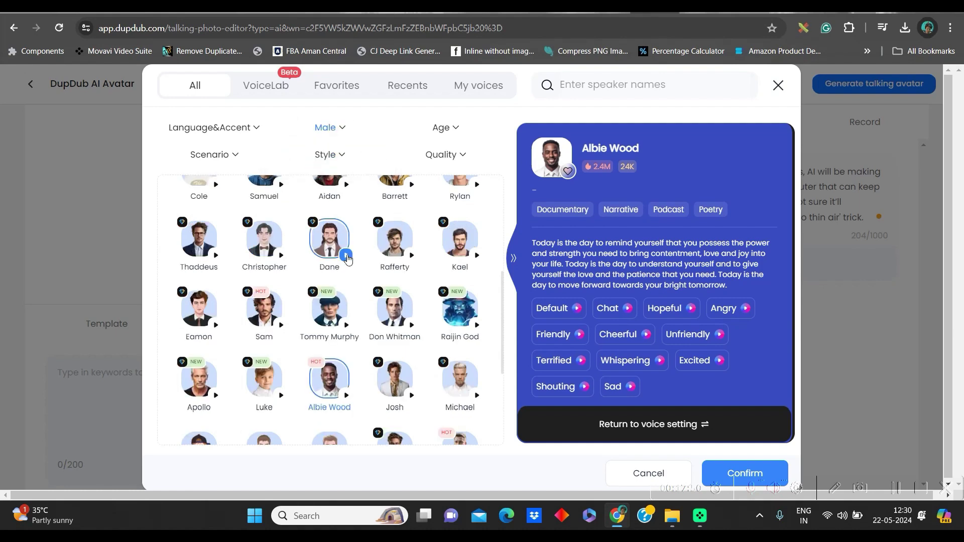
scroll(304, 304, up, 3)
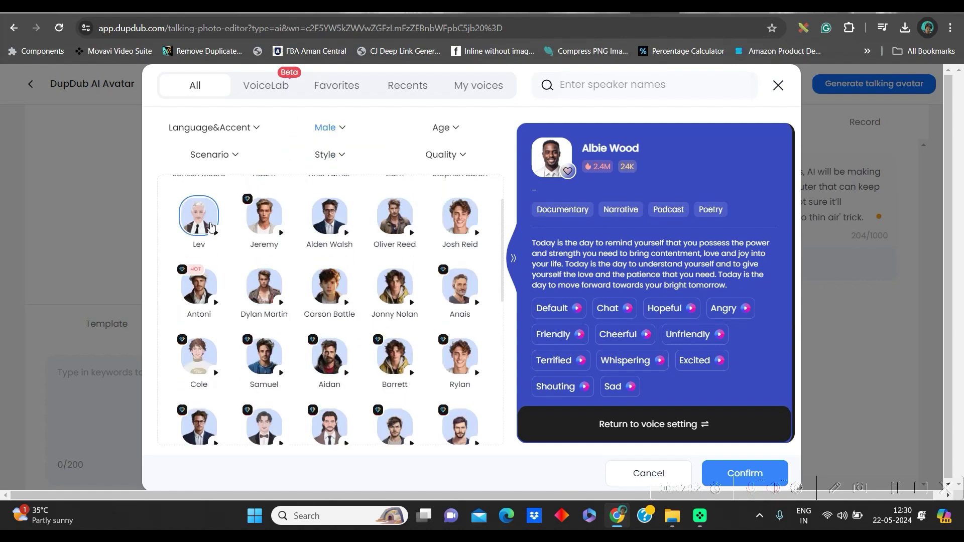
scroll(236, 272, up, 1)
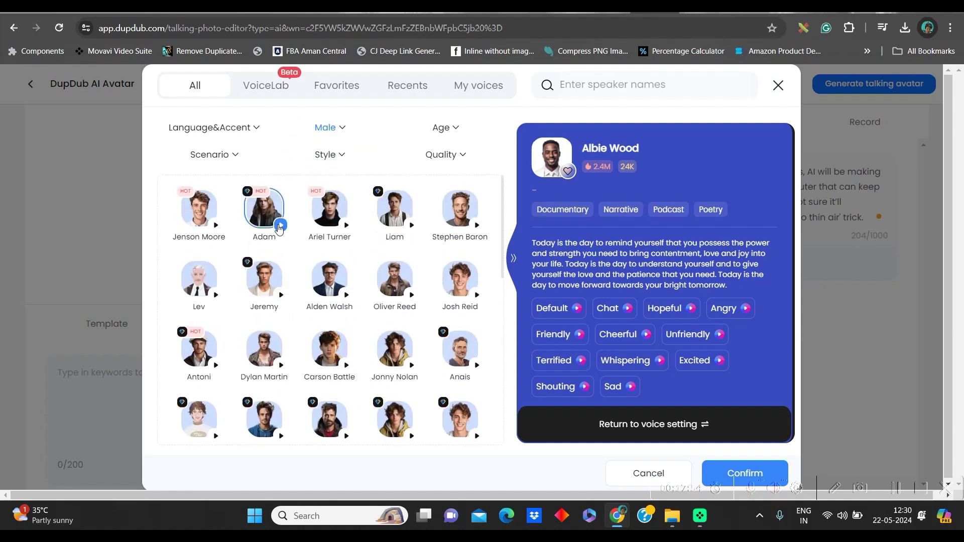
click(329, 208)
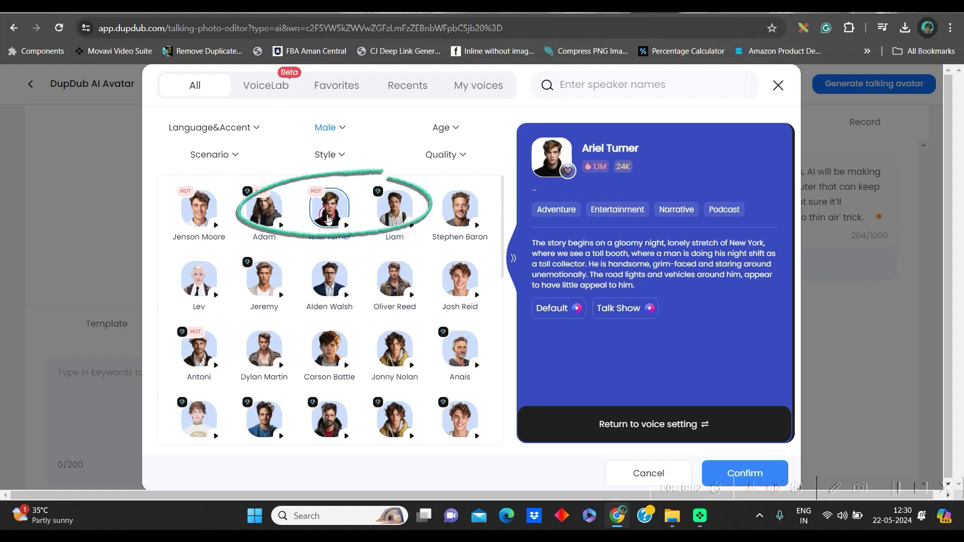
click(755, 472)
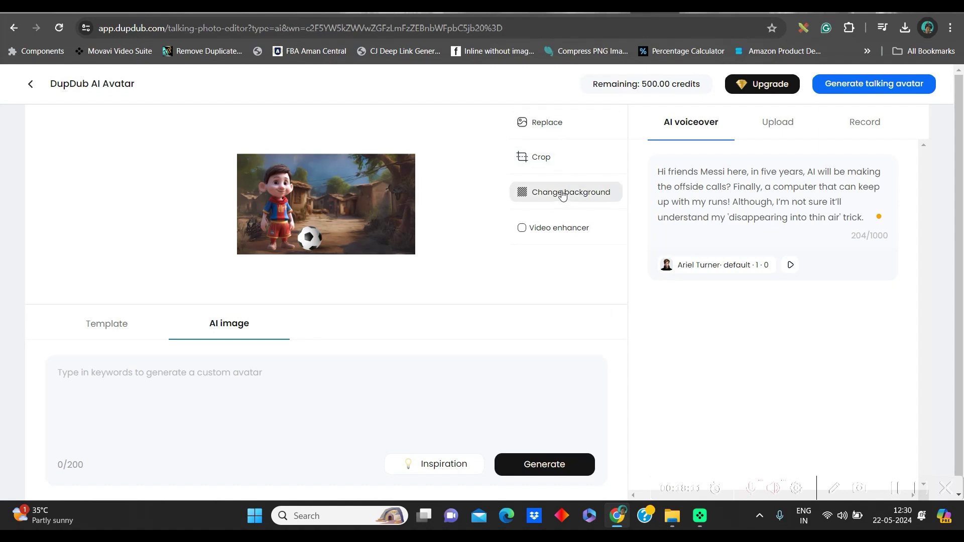
Step: Turn on video enhancement and paste the Messi script into the text box
mouse_move(561, 235)
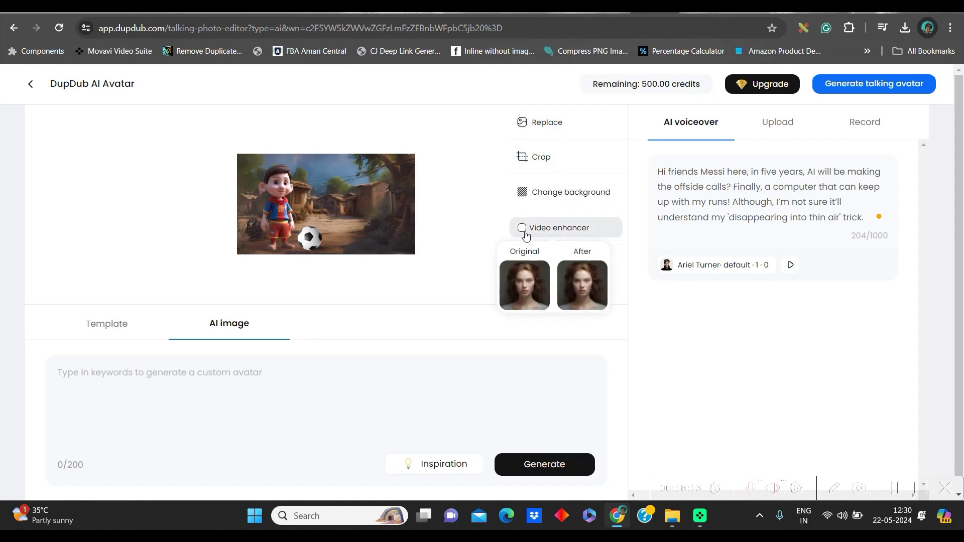
click(554, 230)
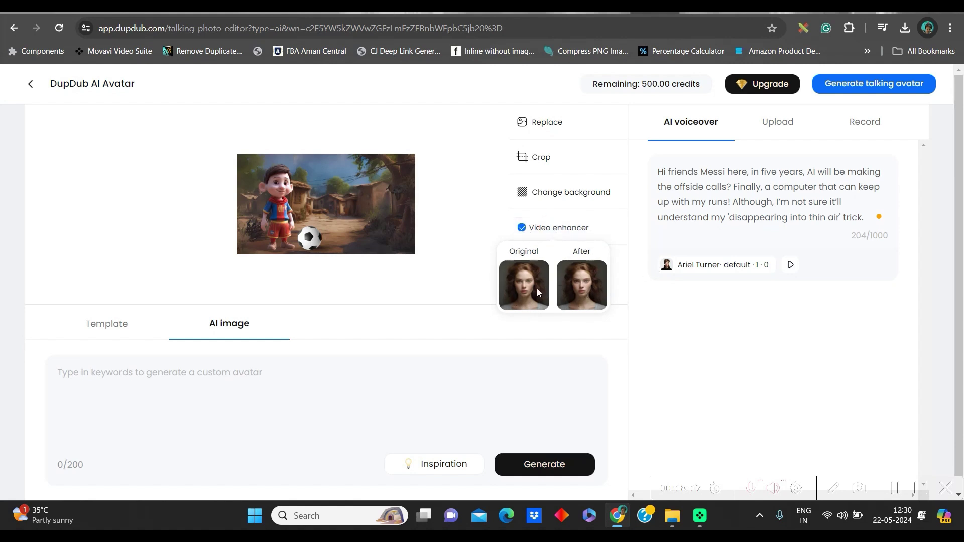
text(Hi friends Messi here, in five years, AI will be making the offside calls? Finally, a computer that can keep up with my runs! Although, I'm not sure it'll understand my 'disappearing into thin air' tr)
Step: Keep the AI voiceover, cancelling both audio-switch prompts, and generate the talking avatar
click(777, 106)
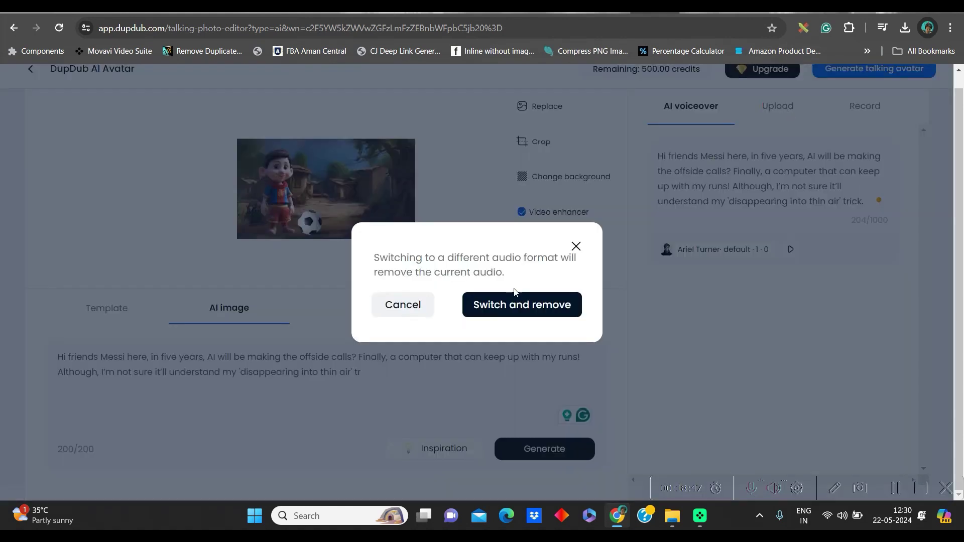
click(576, 247)
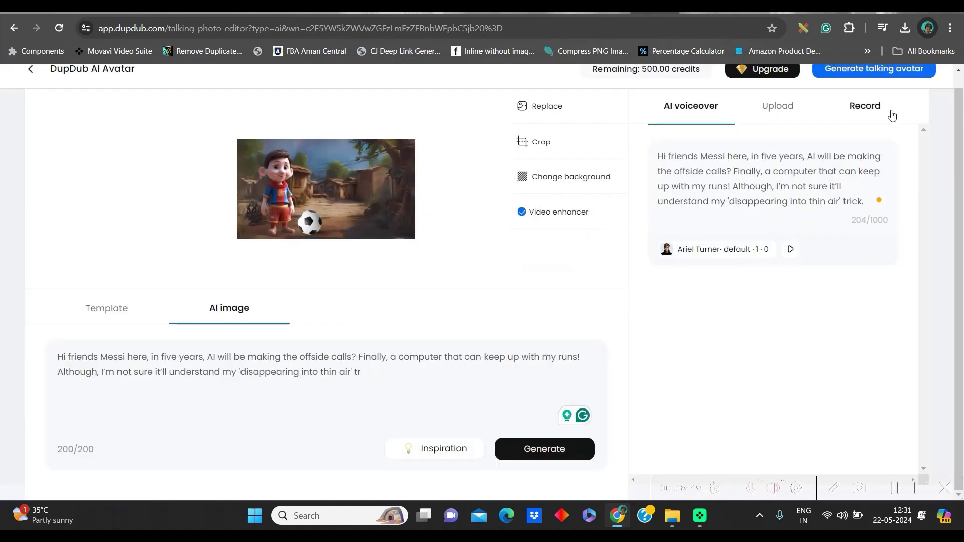
click(864, 109)
click(576, 246)
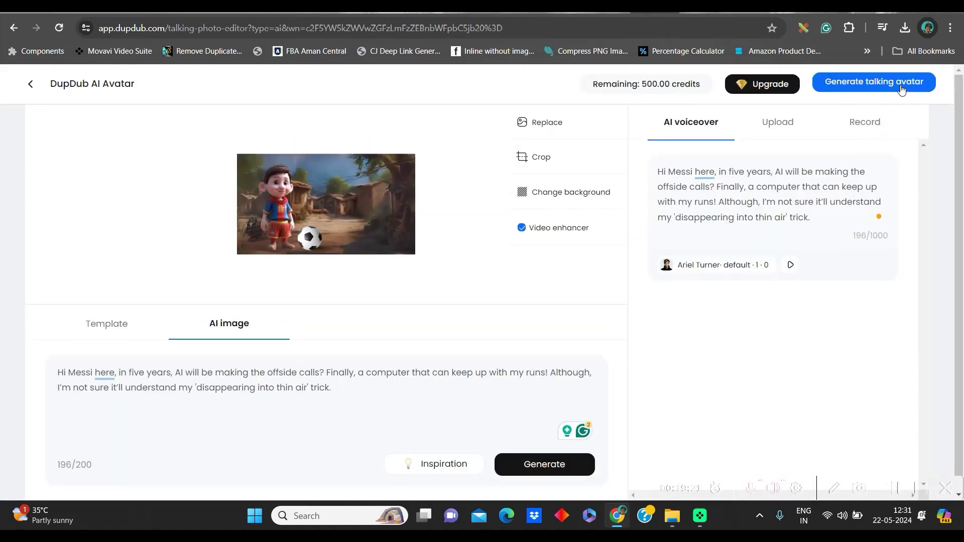
click(901, 86)
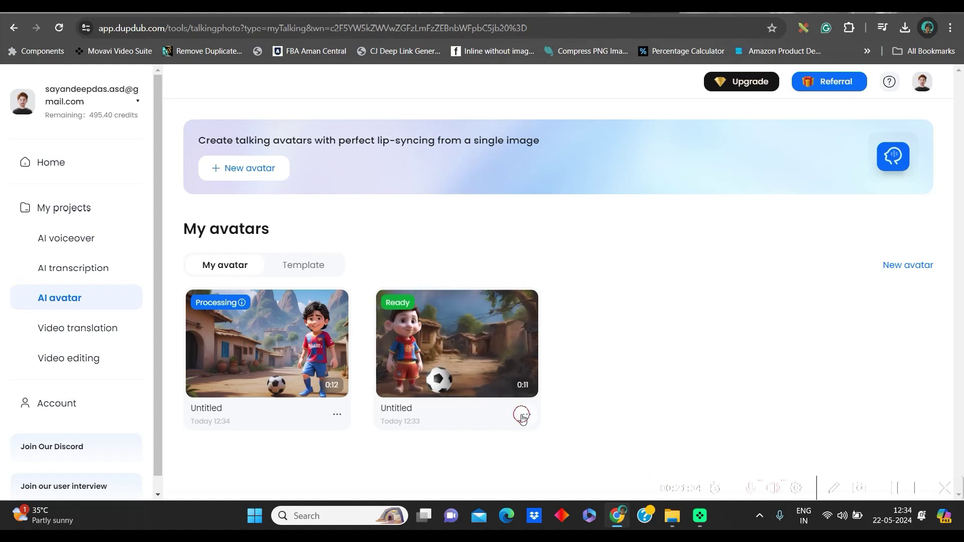
Step: Download the finished 0:11 avatar video from its card's options menu
click(523, 415)
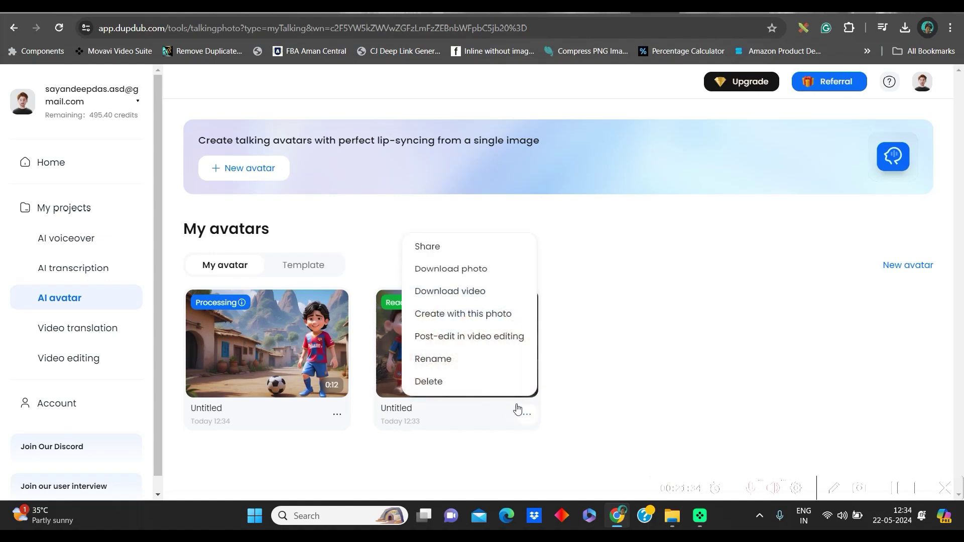
click(466, 292)
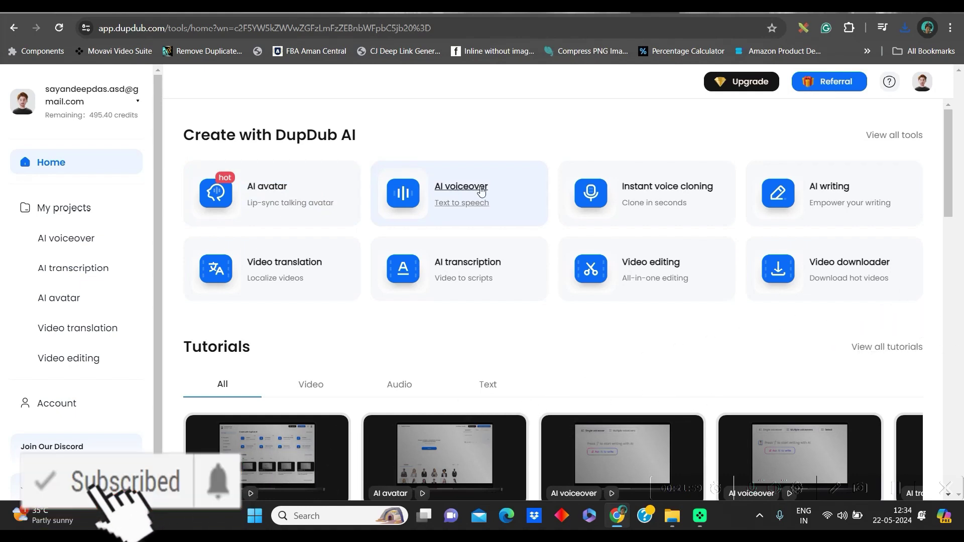
Step: Leave the voice-cloning dialog and start a new Video translation project
click(652, 190)
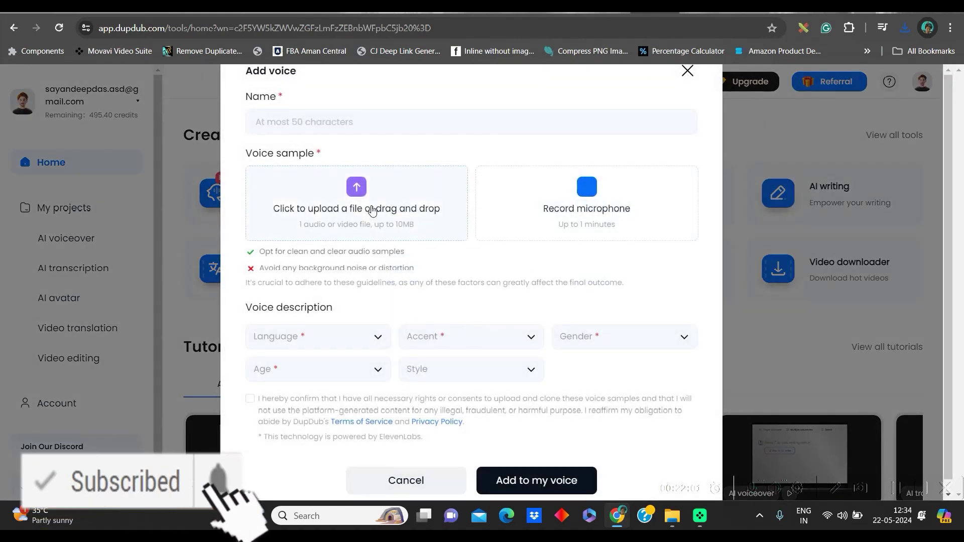
click(344, 337)
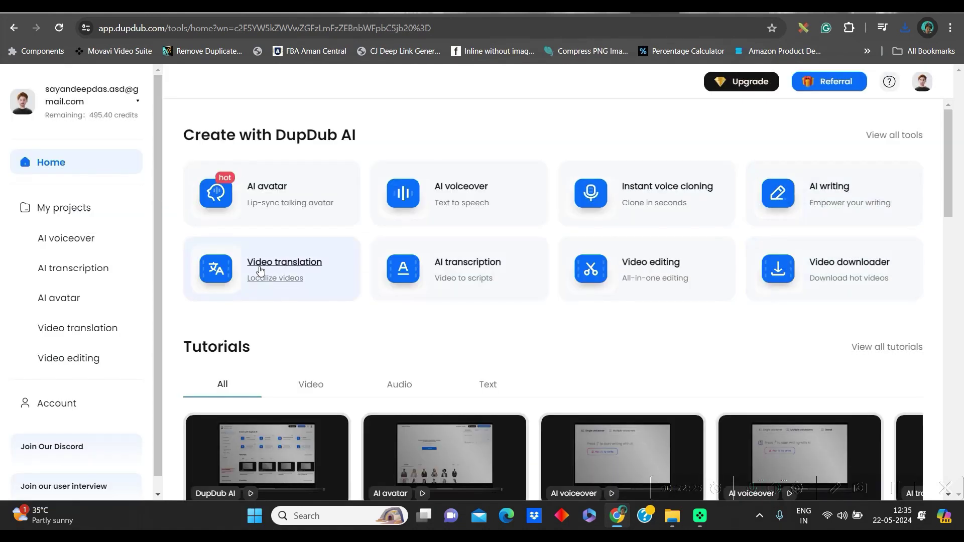
click(279, 265)
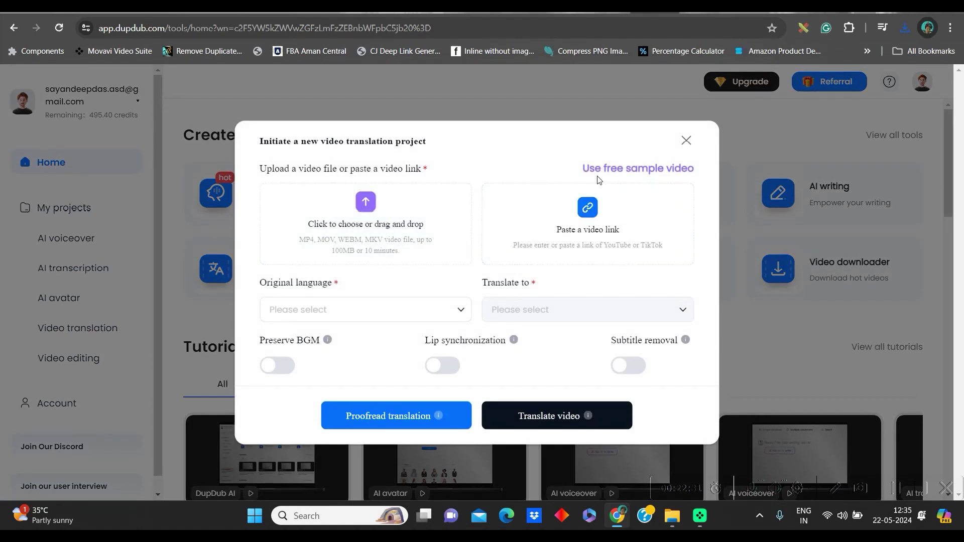
Step: Upload the Untitled.mp4 avatar video to the translation project
click(354, 228)
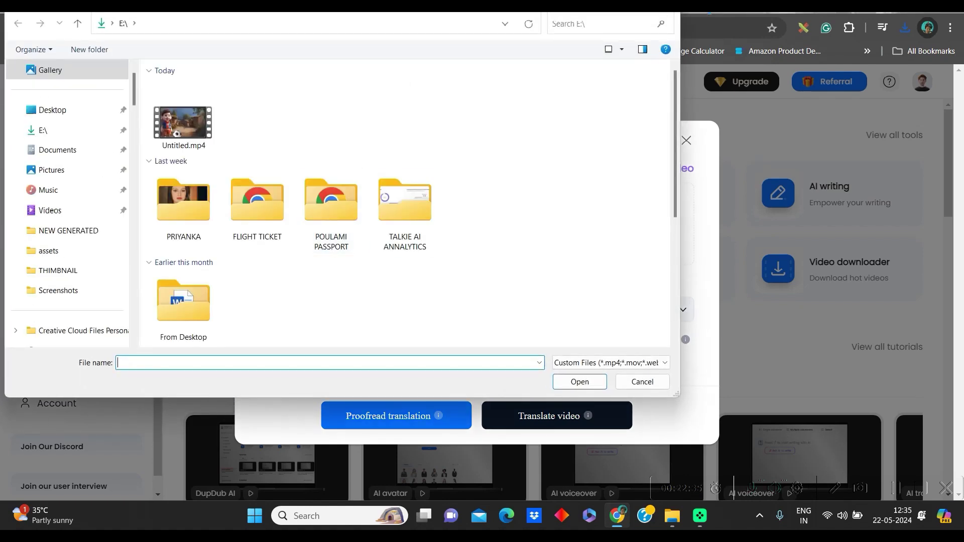
key(Escape)
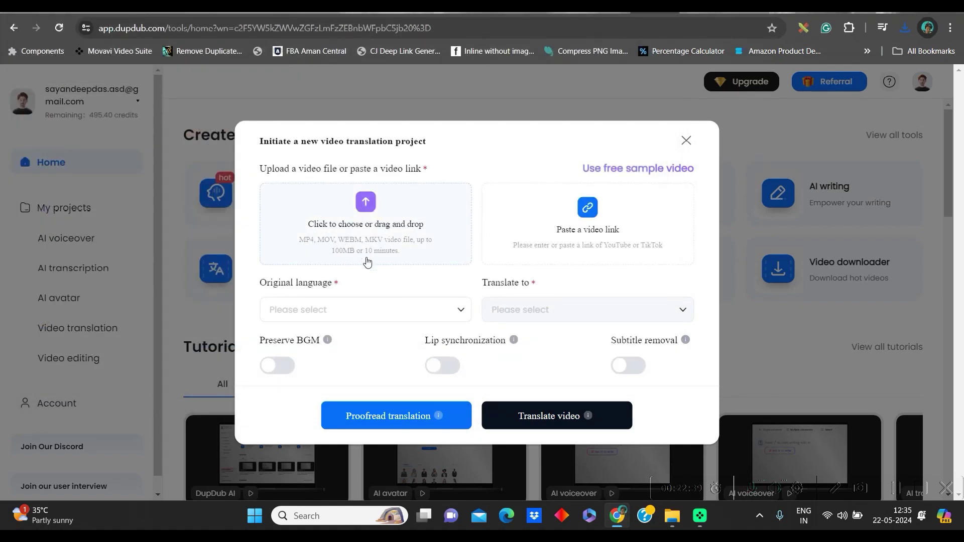
click(363, 213)
click(177, 126)
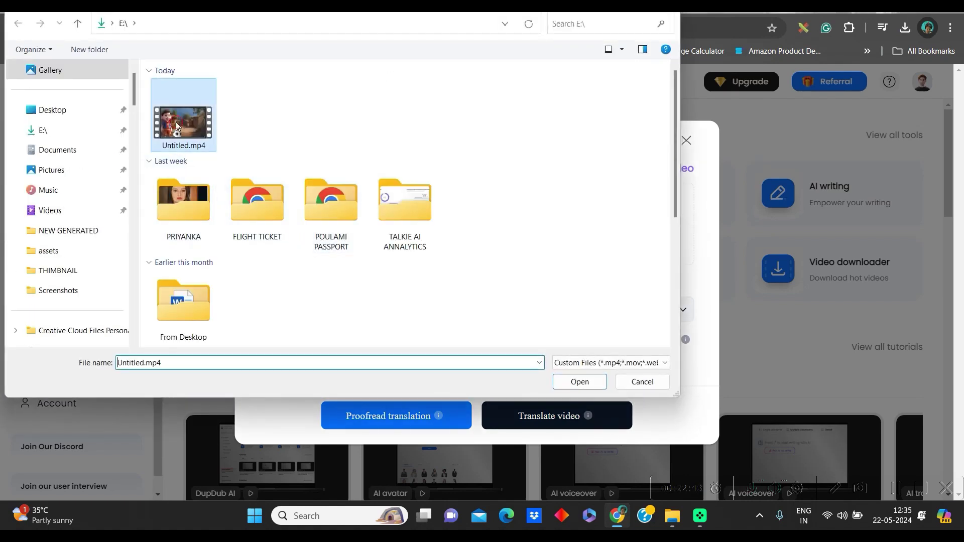
click(580, 382)
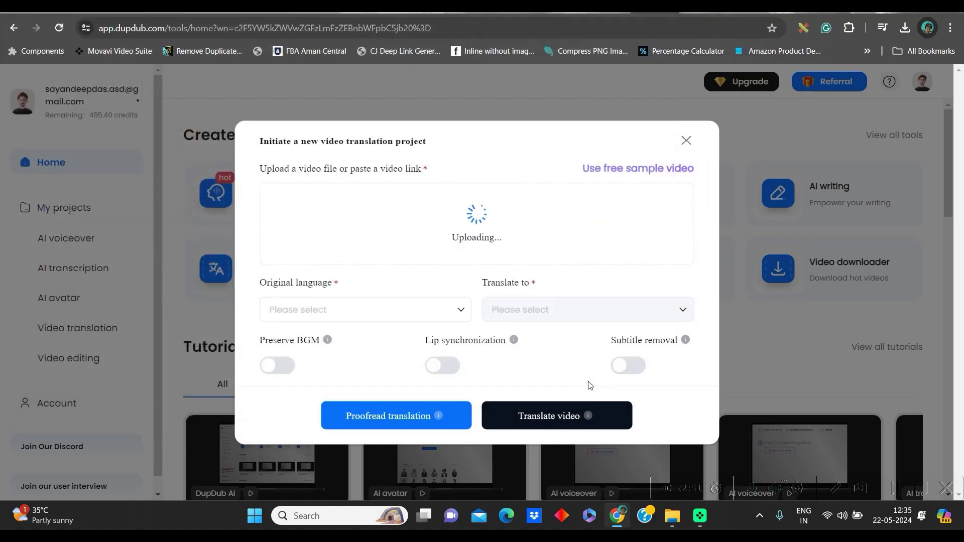
Step: Translate it from English to Hindi with lip synchronization and subtitle removal, confirming the credit charge
click(460, 315)
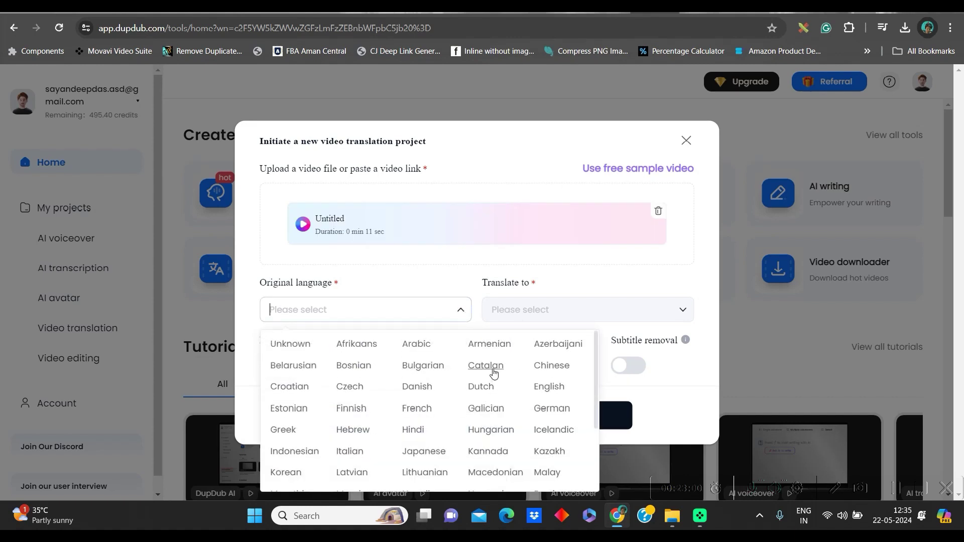
click(548, 387)
click(579, 317)
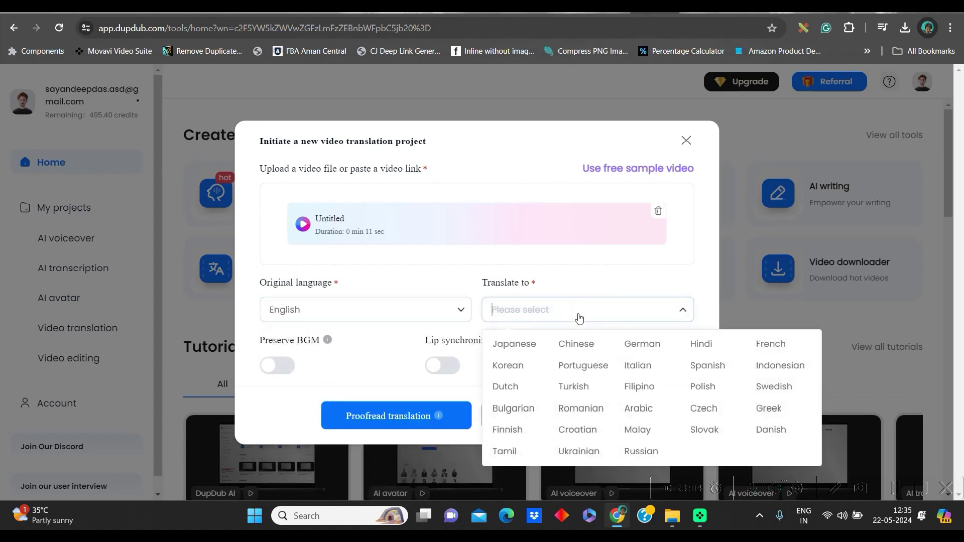
click(701, 344)
click(442, 365)
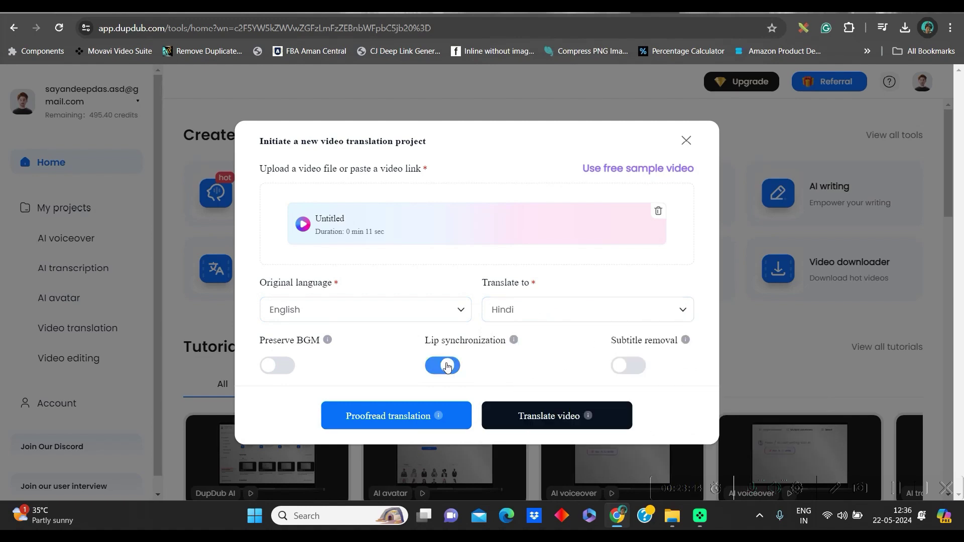
click(637, 371)
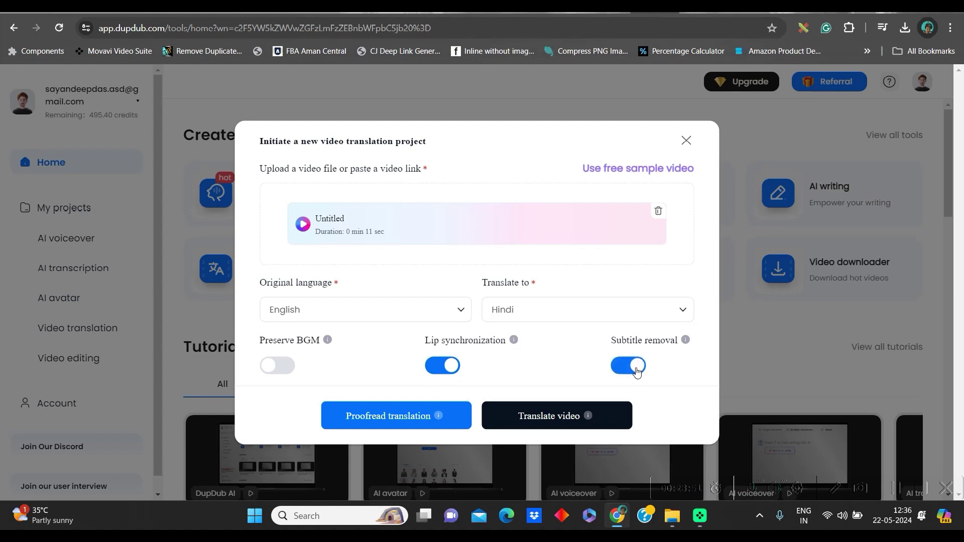
click(555, 422)
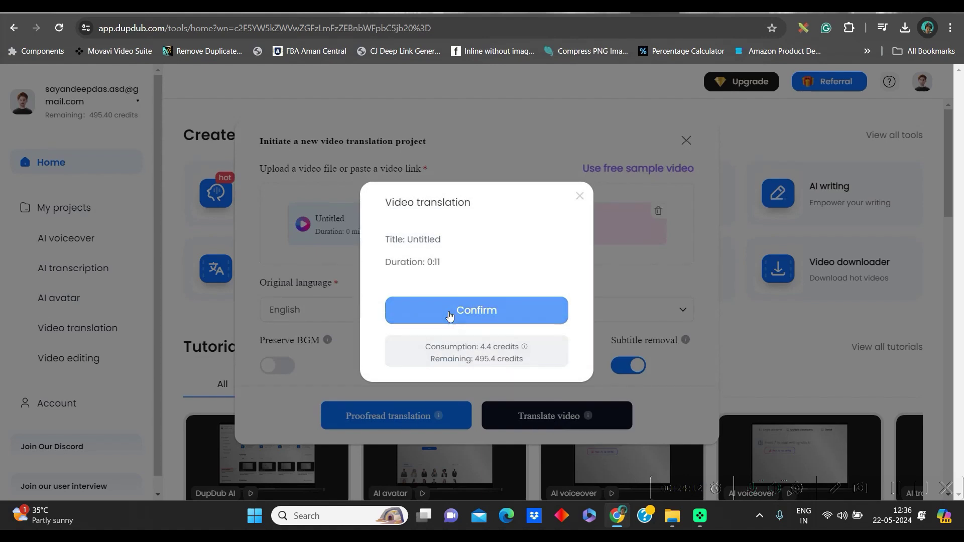
click(478, 315)
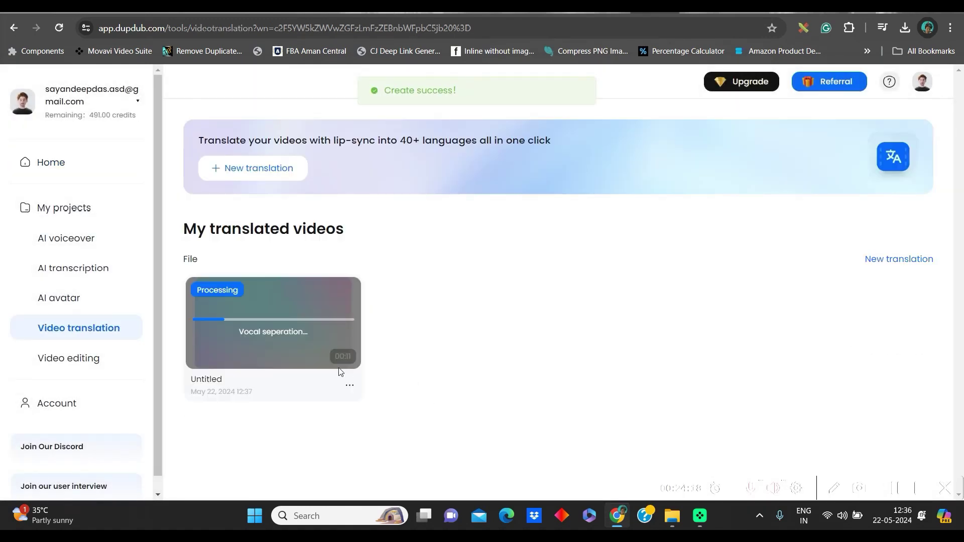
Step: Check the AI avatar video list and the first avatar card's options
click(59, 307)
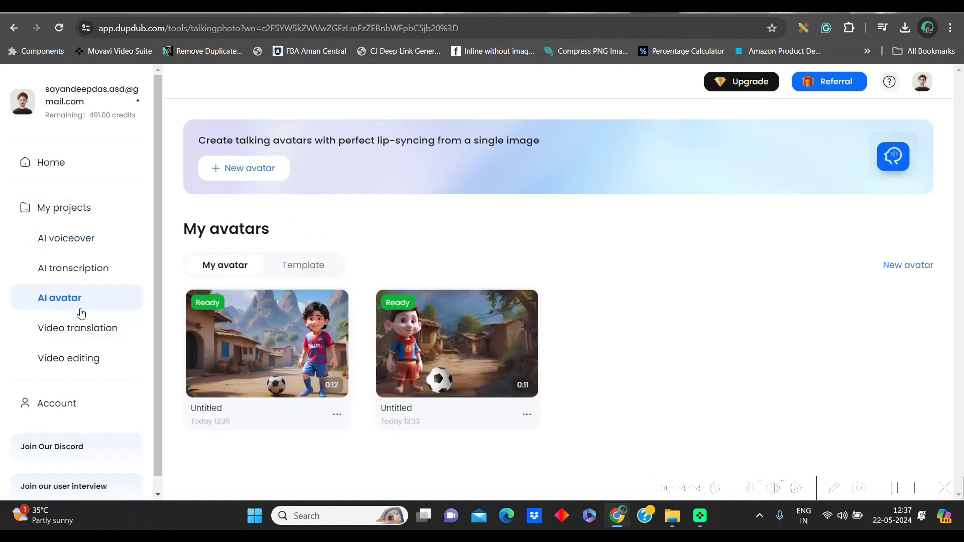
mouse_move(266, 332)
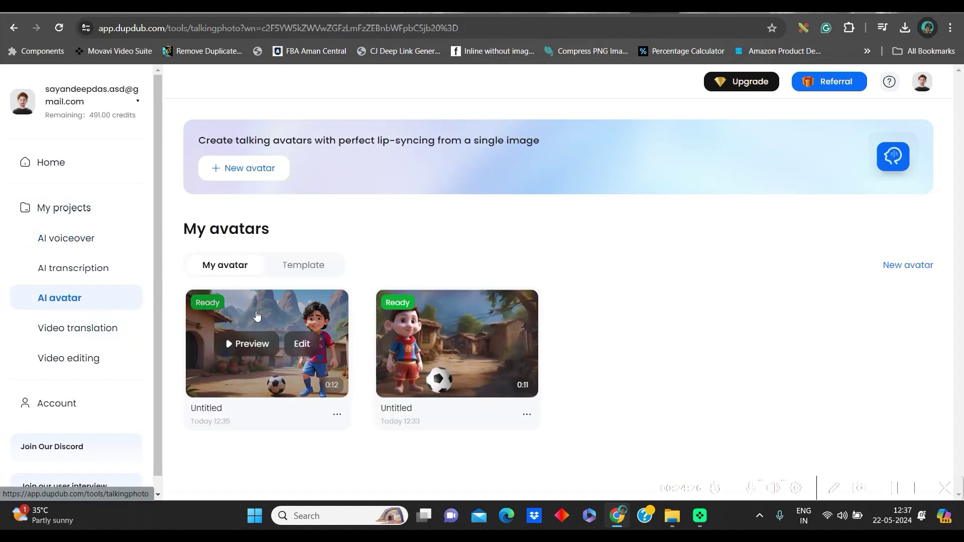
click(336, 415)
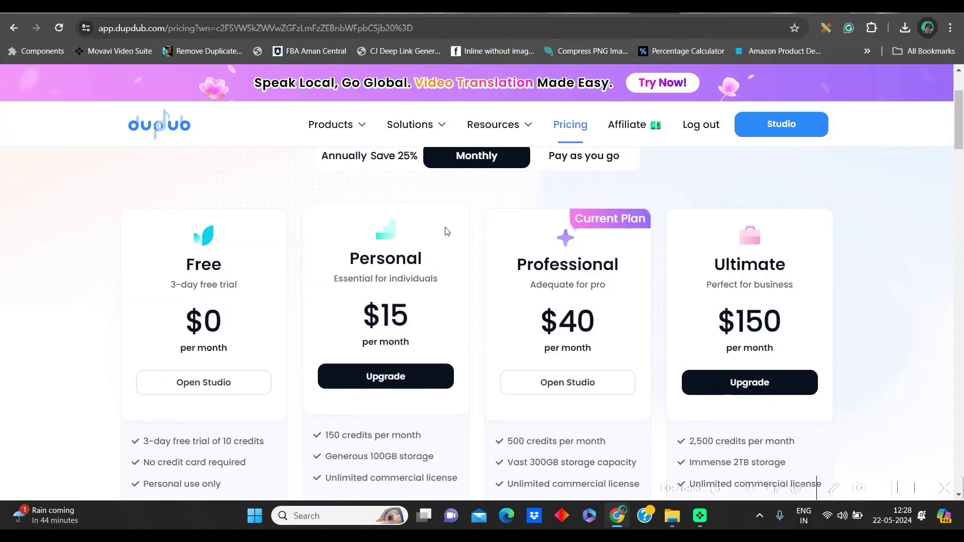
Step: Scroll through the monthly plans: Free $0, Personal $15, Professional $40, Ultimate $150
scroll(482, 291, up, 3)
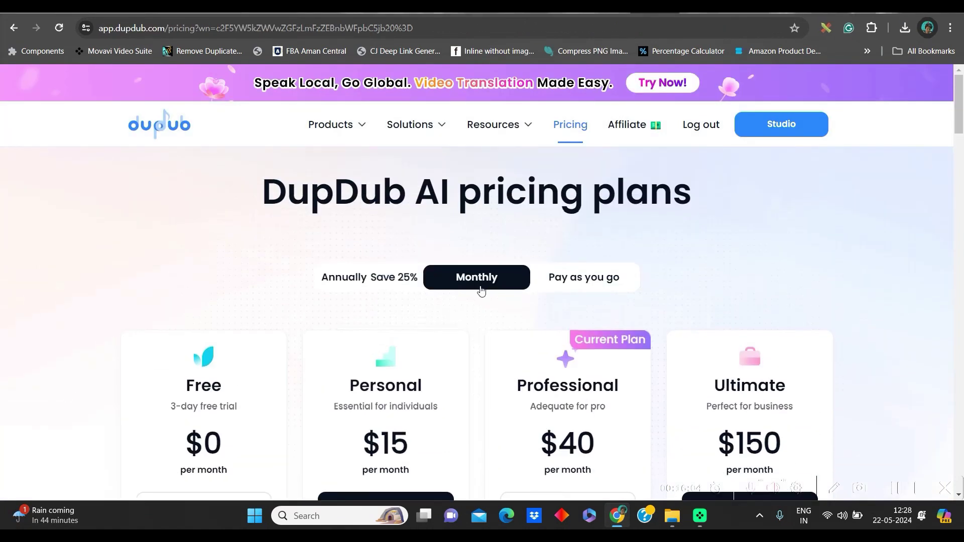
scroll(463, 326, down, 1)
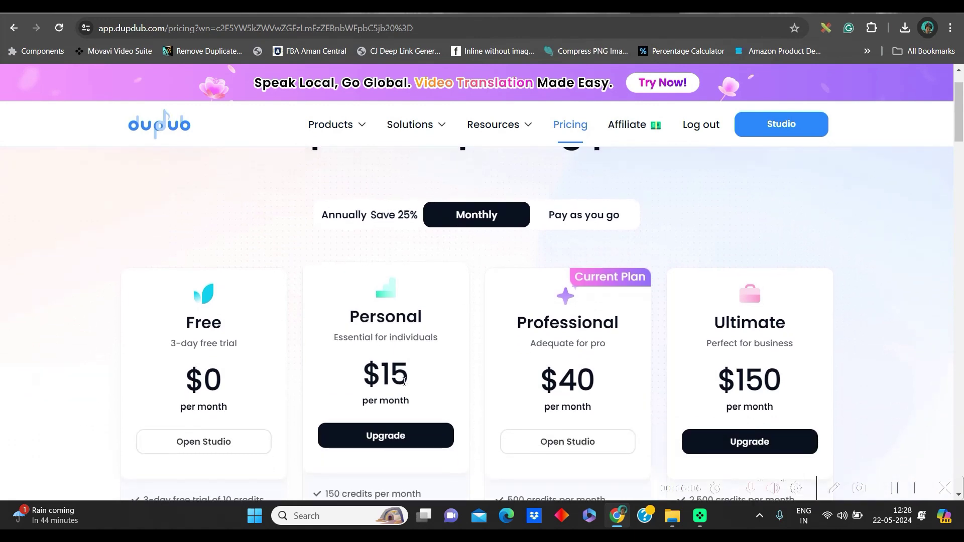
scroll(410, 386, down, 3)
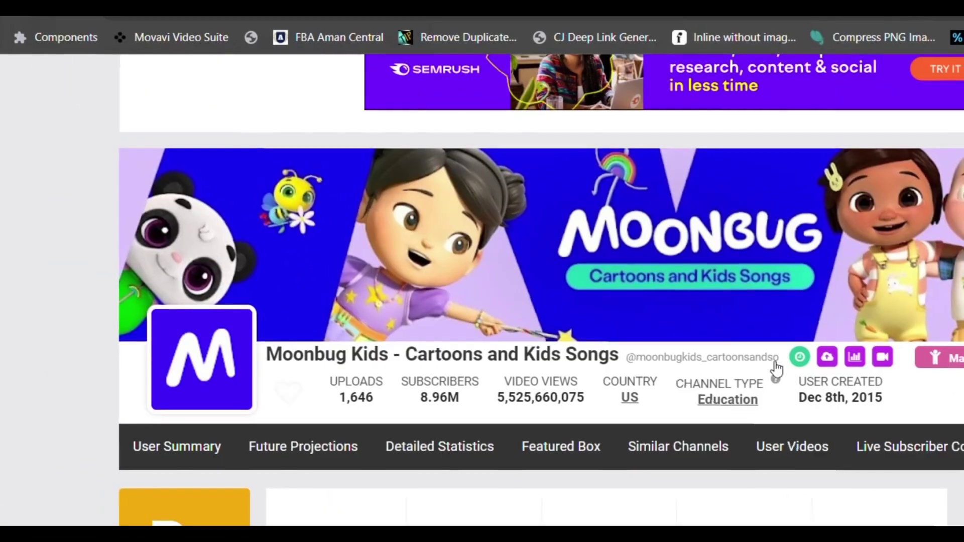
Step: Scroll Moonbug Kids' stats to the earnings cards ($11K–$176.1K monthly, $132.1K–$2.1M yearly) and back up
scroll(781, 367, down, 3)
scroll(786, 363, down, 8)
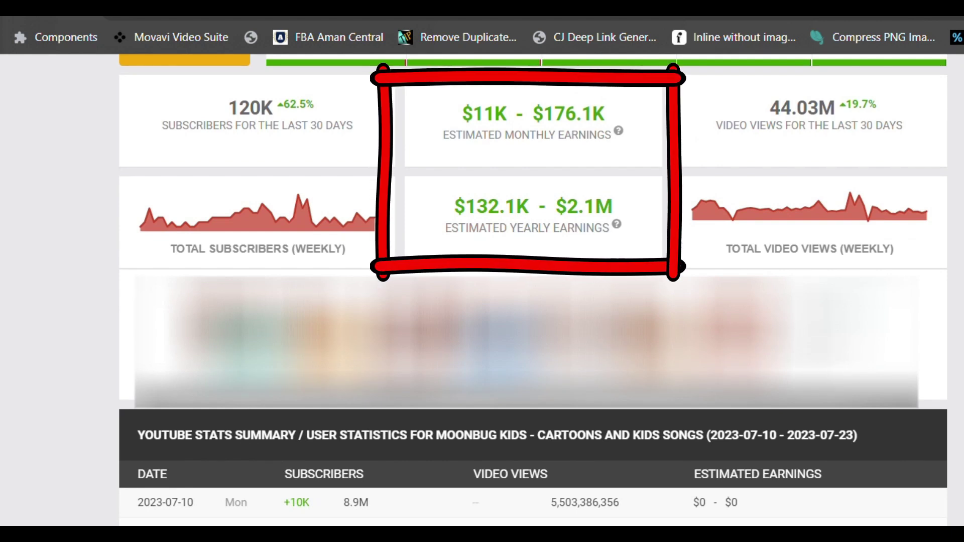
scroll(533, 291, down, 5)
scroll(533, 291, up, 8)
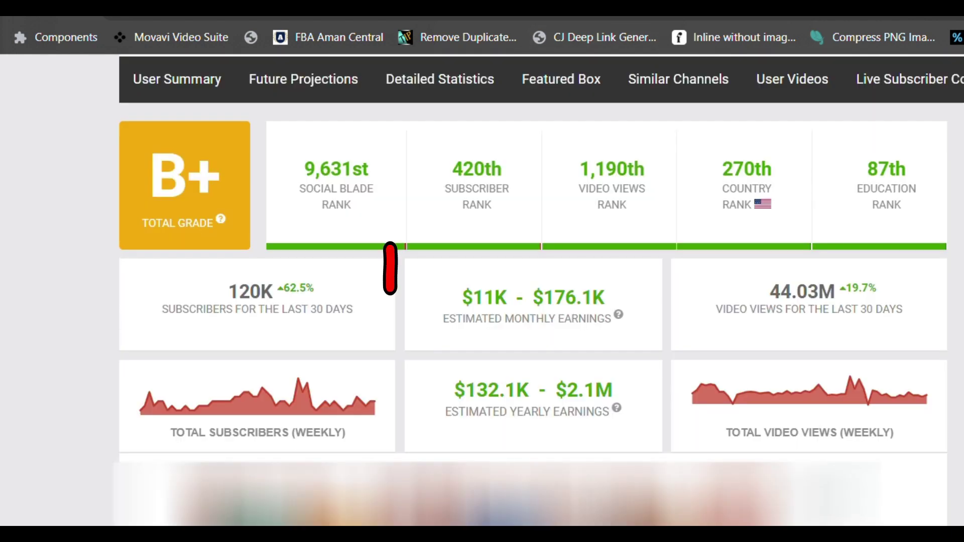